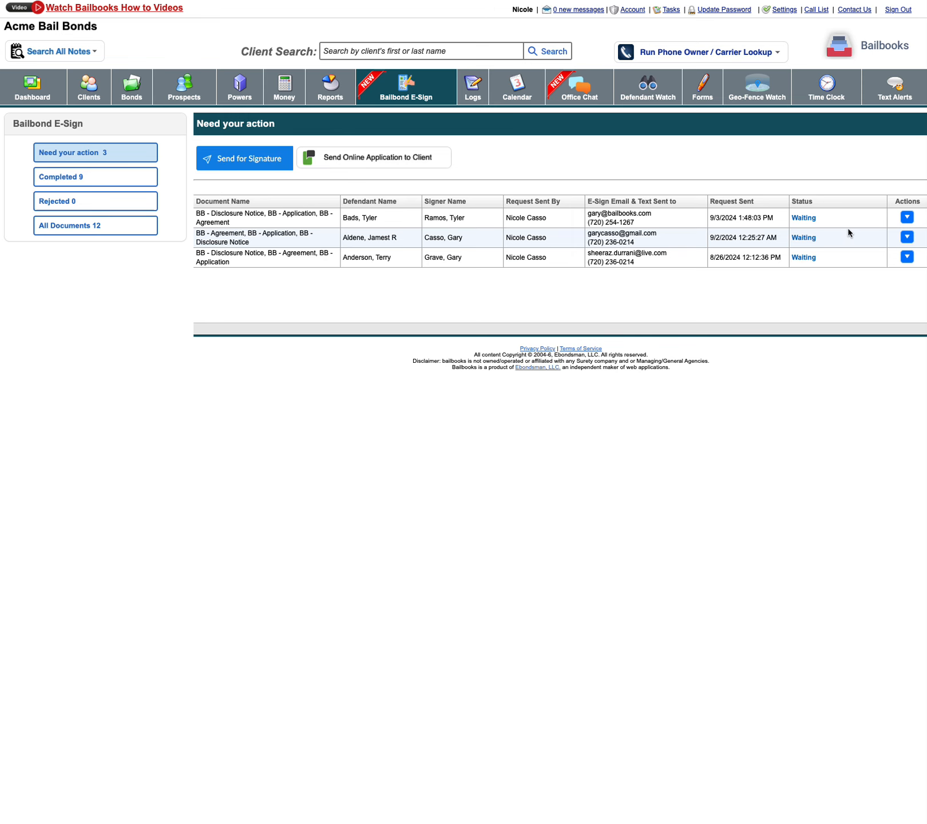
Review the Completed, Rejected and All Documents E-Sign lists, returning to the requests that need action
{"action": "left_click", "coordinate": [91, 177]}
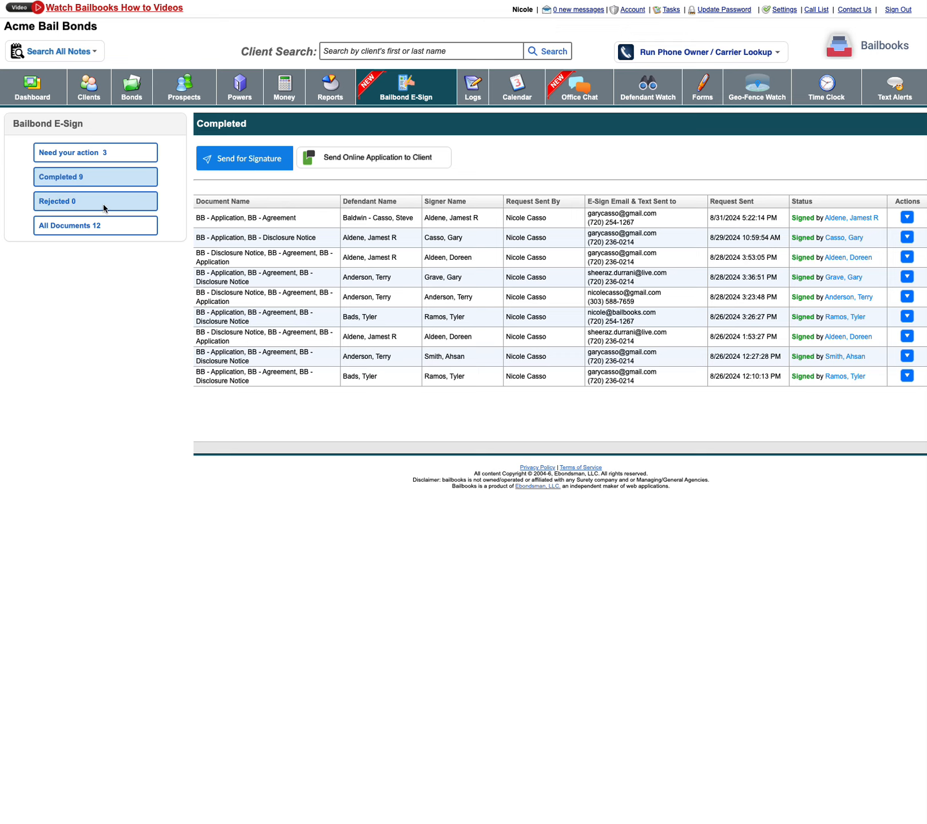
{"action": "left_click", "coordinate": [80, 205]}
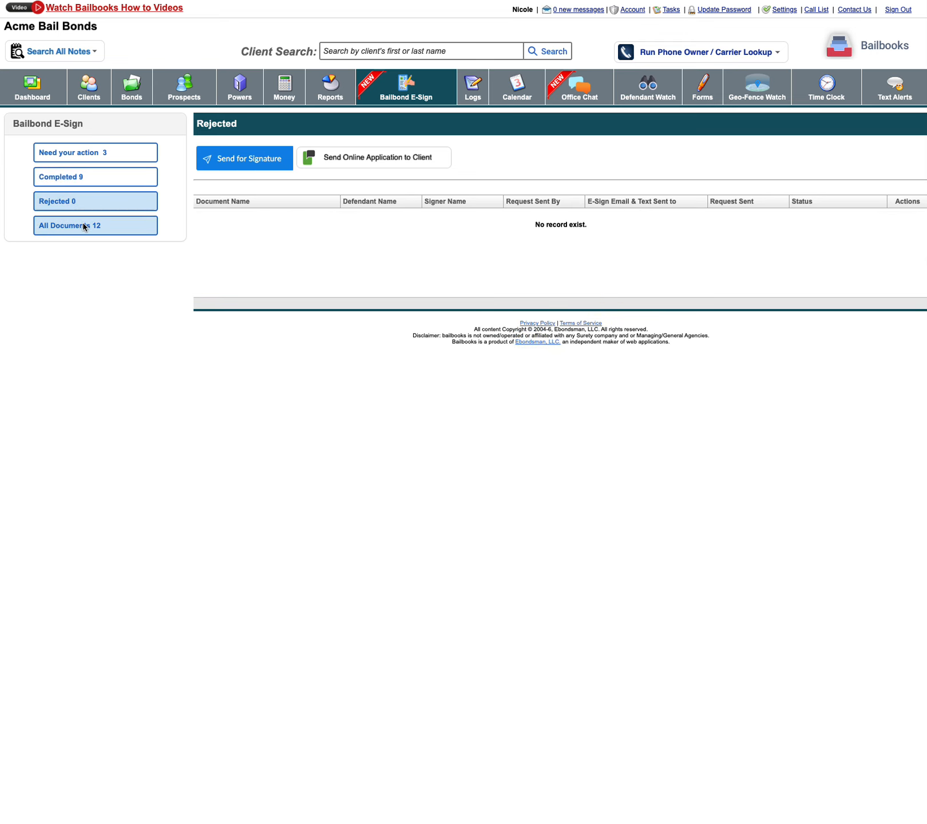
{"action": "left_click", "coordinate": [83, 226]}
{"action": "left_click", "coordinate": [92, 154]}
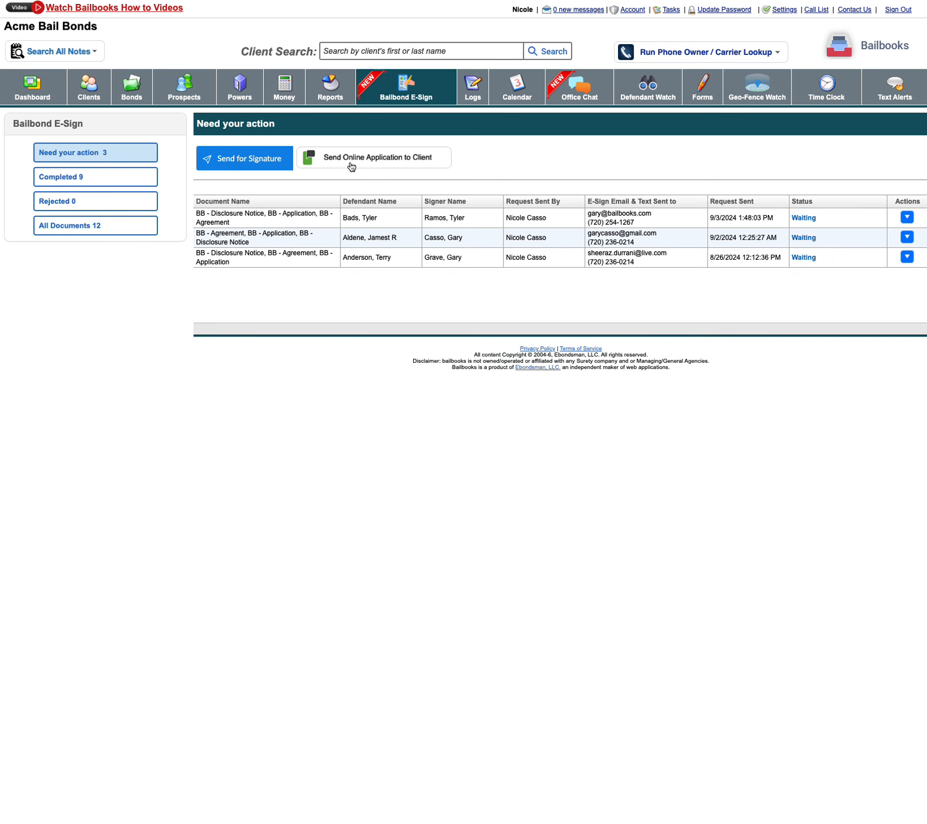
Start a new signature request and choose the third defendant in the alphabetical list
{"action": "left_click", "coordinate": [243, 166]}
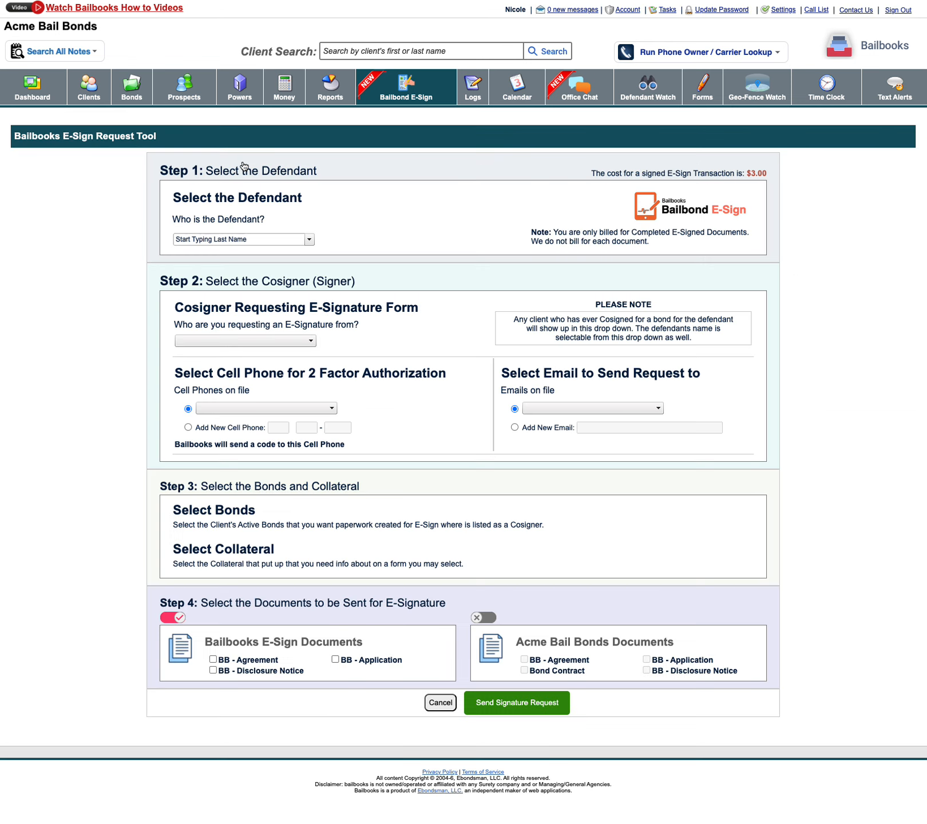
{"action": "left_click", "coordinate": [308, 240]}
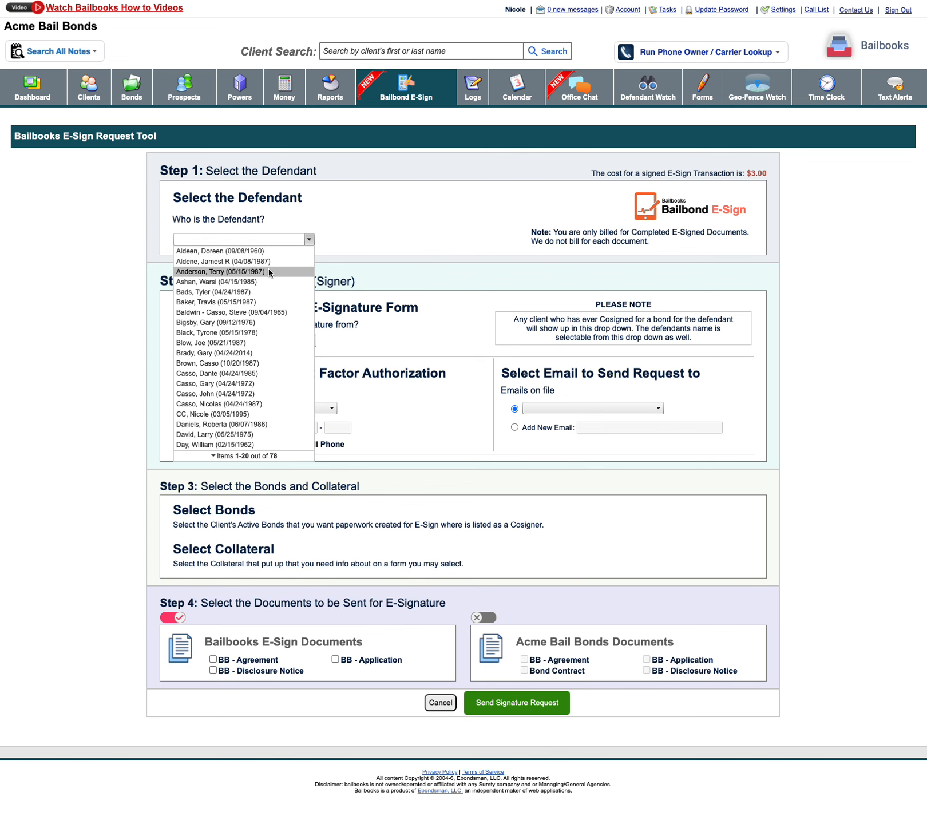
{"action": "left_click", "coordinate": [269, 271]}
Choose the third person among the available signers as the cosigner for the E-Signature form
{"action": "left_click", "coordinate": [239, 342]}
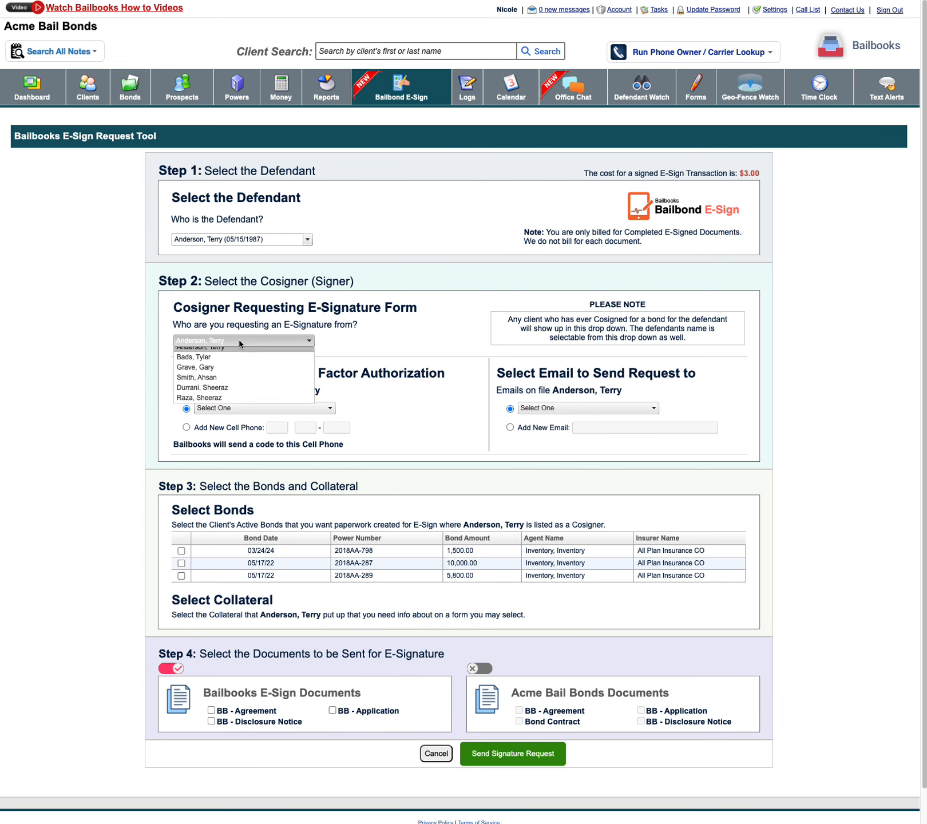
{"action": "left_click", "coordinate": [258, 302]}
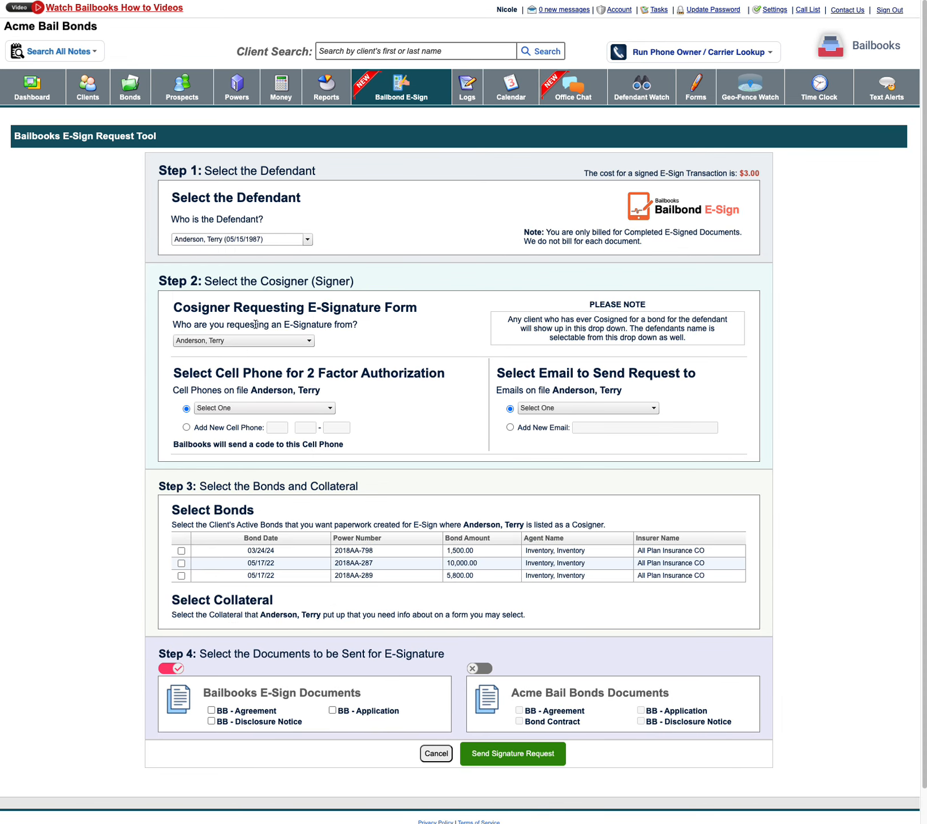
{"action": "left_click", "coordinate": [285, 340]}
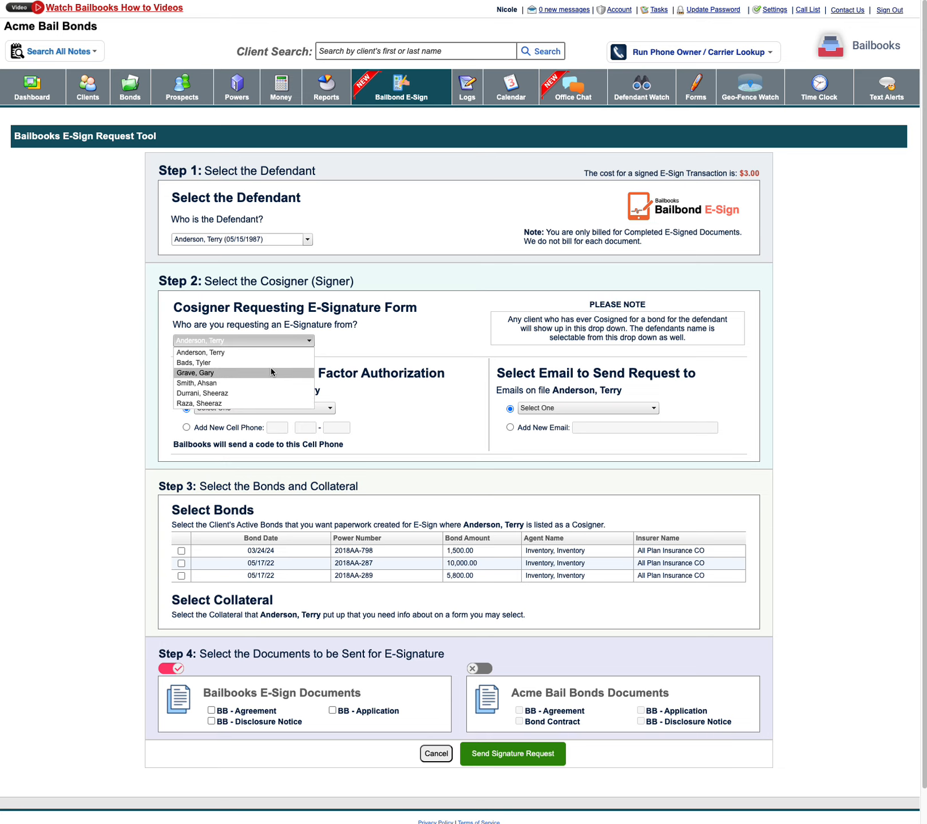
{"action": "left_click", "coordinate": [222, 375]}
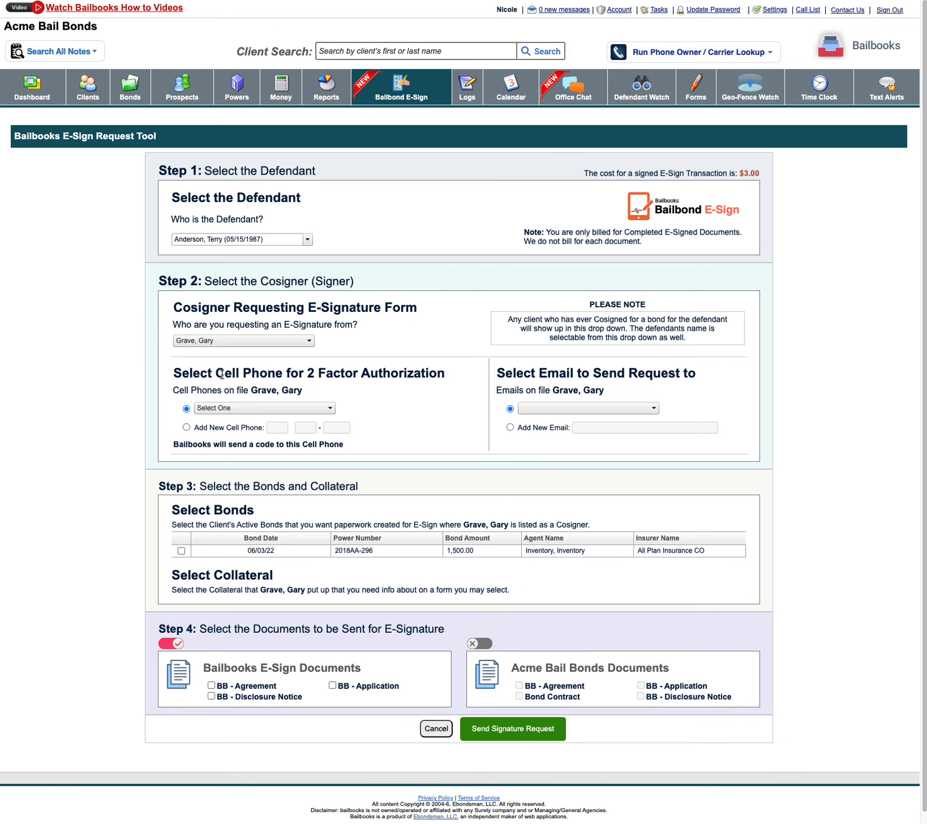
Select the cosigner's cell phone on file for two-factor authorization and enter a new email address for the request
{"action": "left_click", "coordinate": [228, 407]}
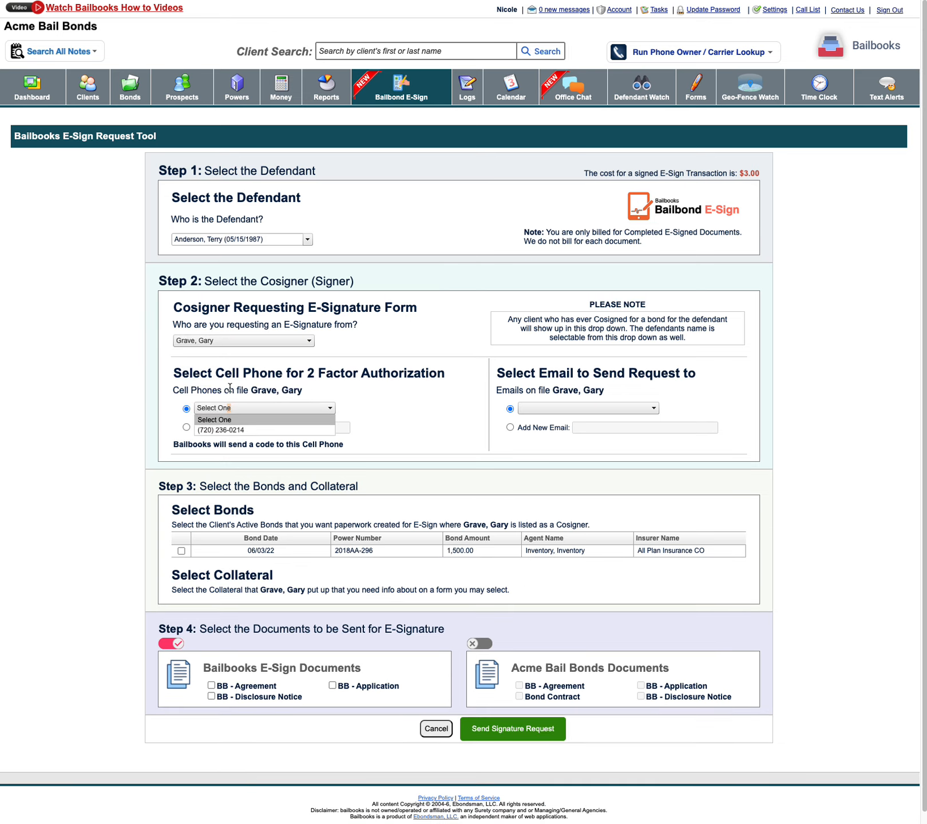
{"action": "left_click", "coordinate": [251, 405]}
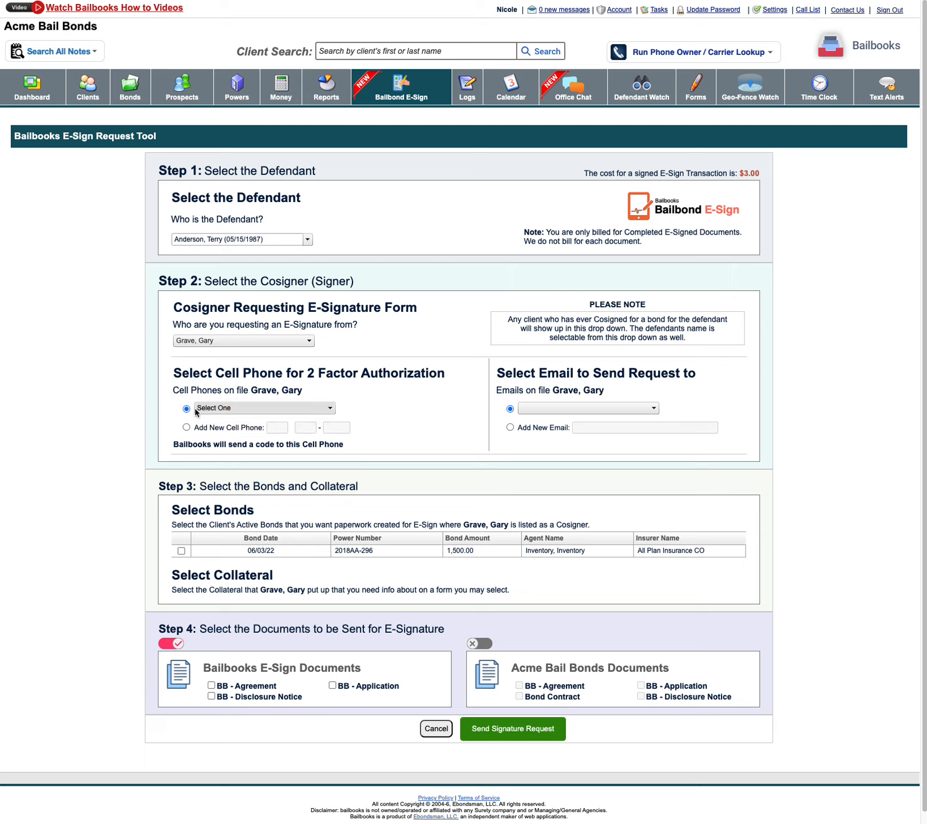
{"action": "left_click", "coordinate": [234, 408]}
{"action": "left_click", "coordinate": [227, 424]}
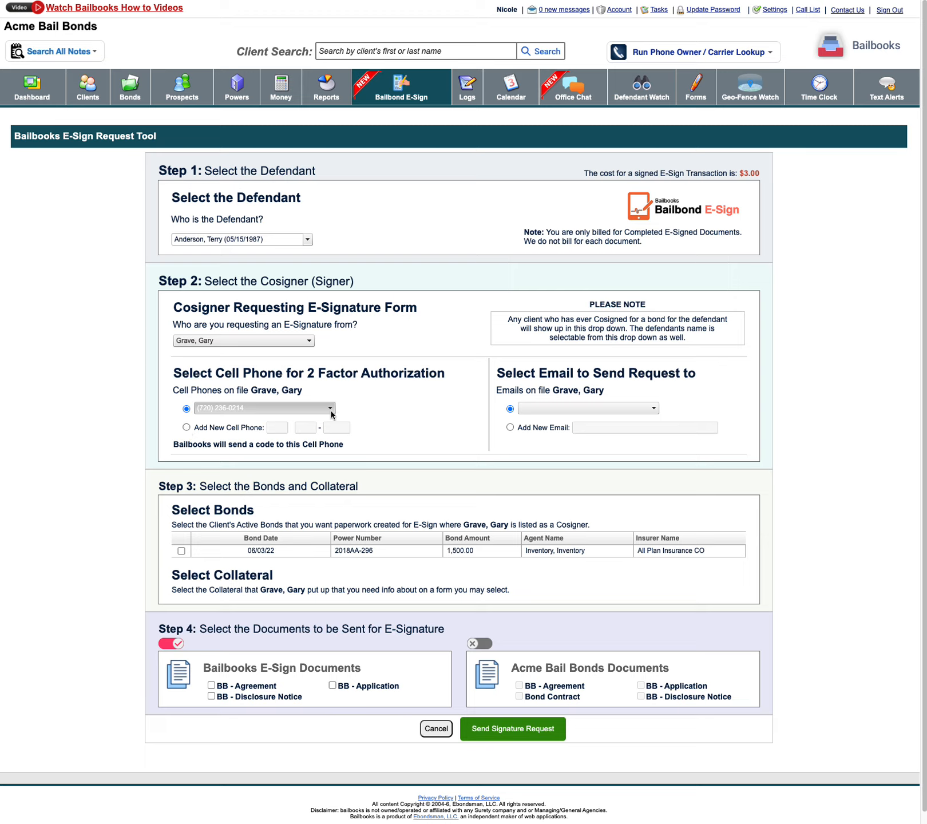
{"action": "left_click", "coordinate": [544, 408]}
{"action": "left_click", "coordinate": [543, 409]}
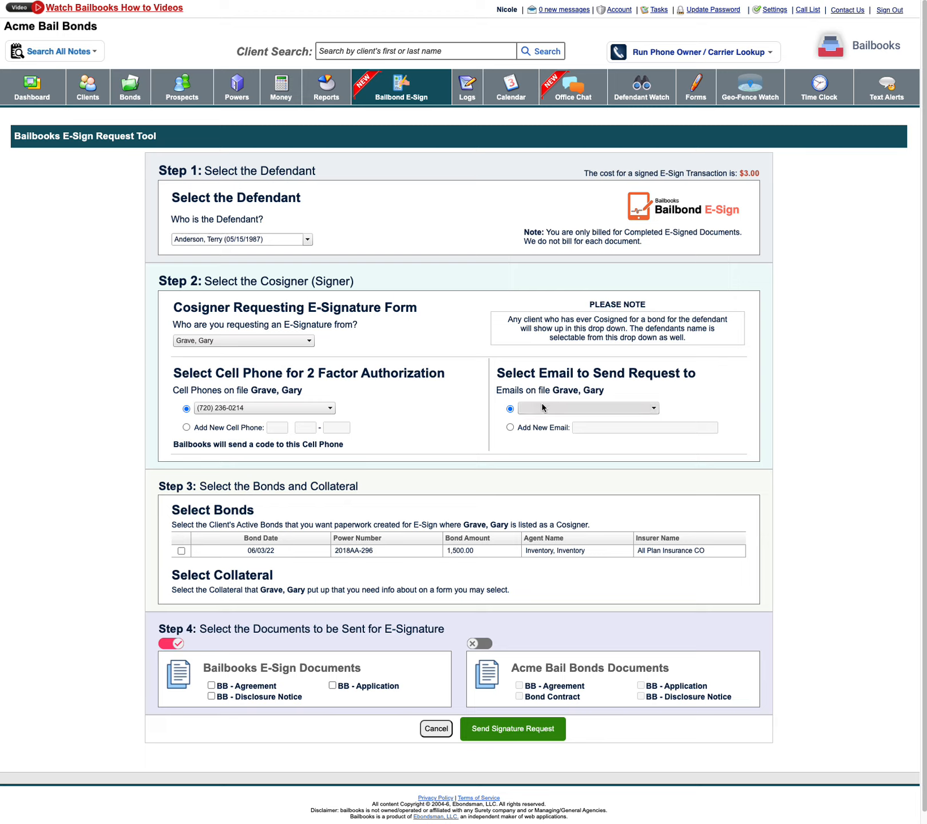
{"action": "left_click", "coordinate": [510, 428]}
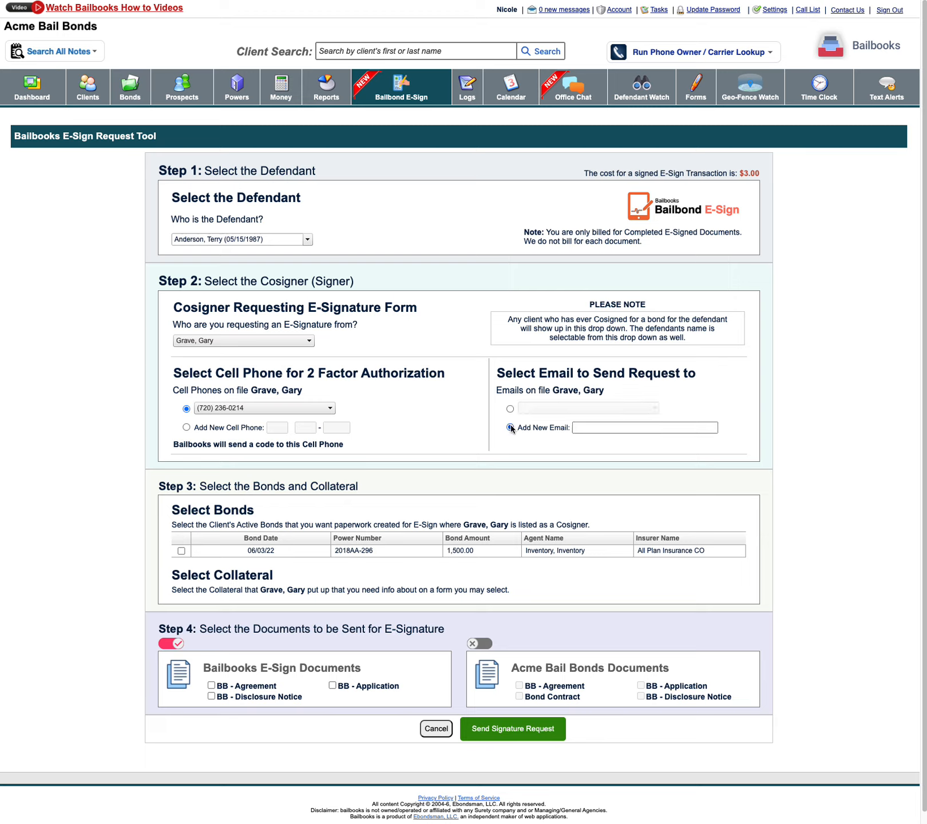
{"action": "left_click", "coordinate": [587, 431]}
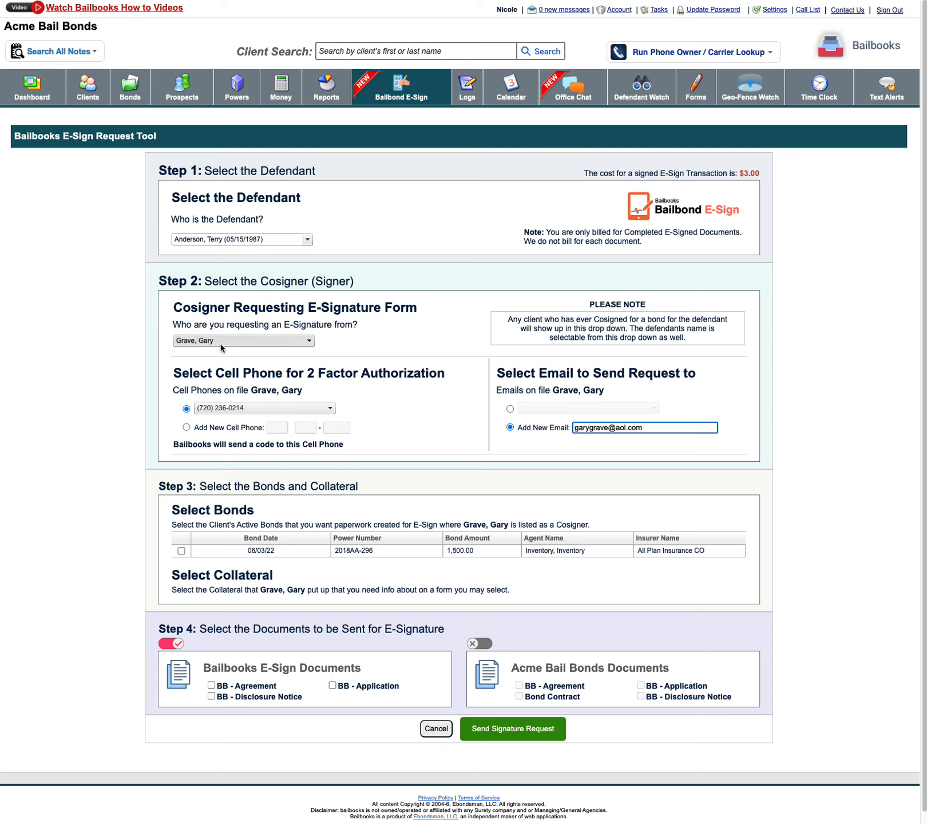
Include the 06/03/22 bond and select the Bailbooks E-Sign documents BB - Application, BB - Agreement and BB - Disclosure Notice
{"action": "left_click", "coordinate": [182, 551]}
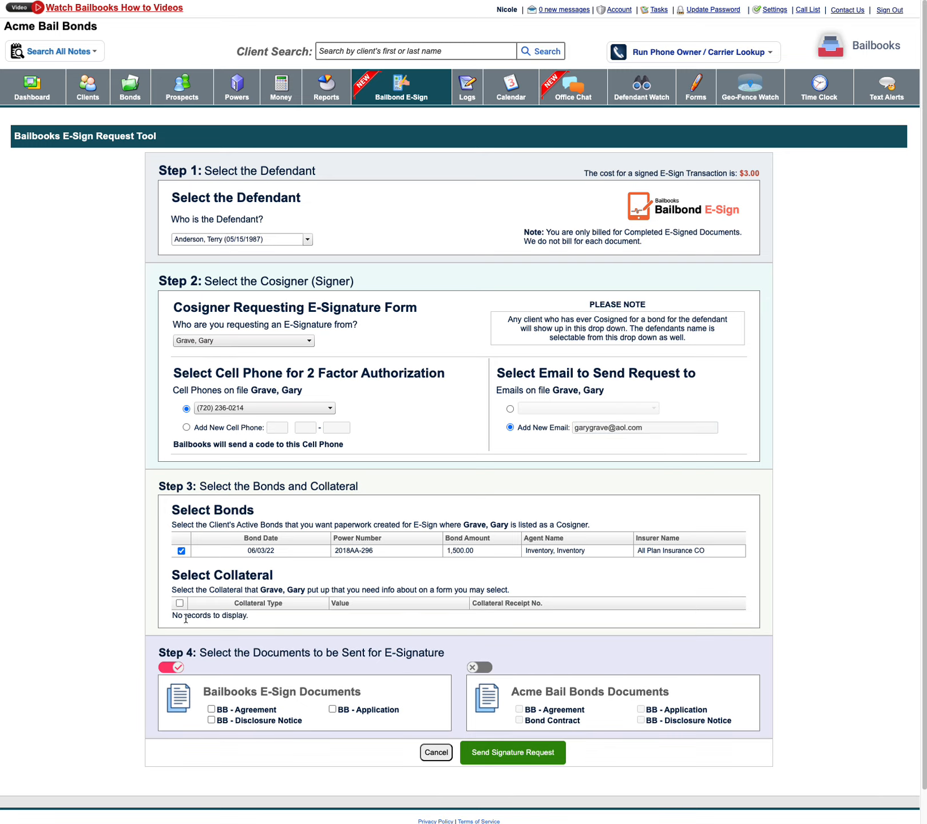
{"action": "scroll", "coordinate": [277, 637], "scroll_direction": "down", "scroll_amount": 1}
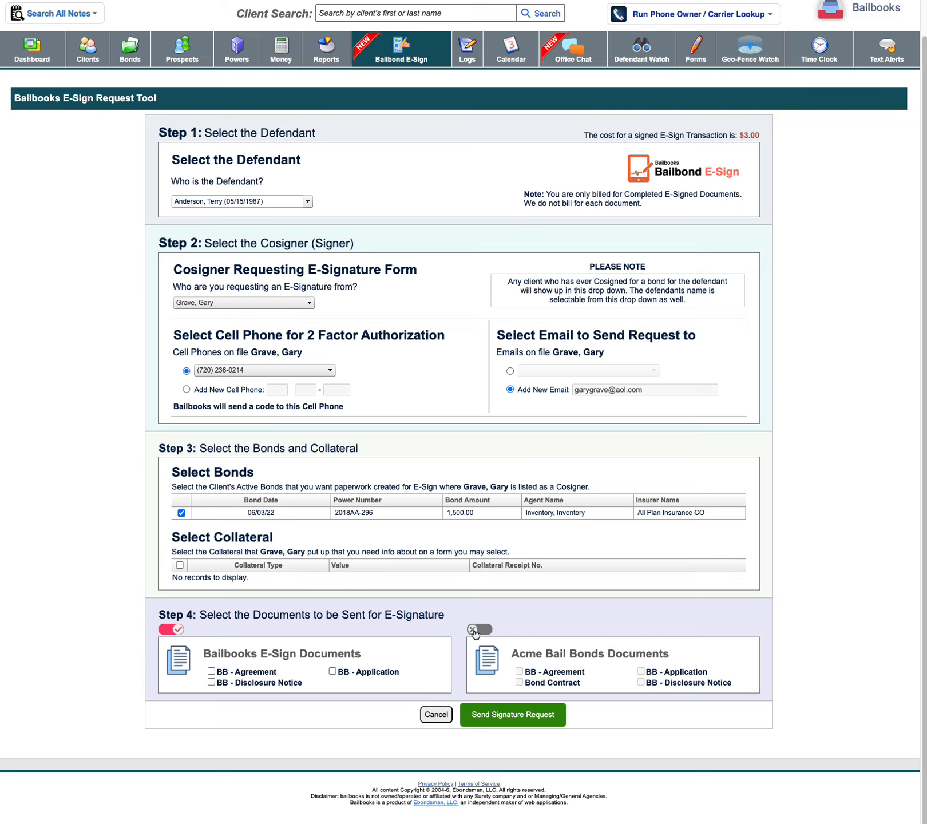
{"action": "left_click", "coordinate": [480, 630]}
{"action": "left_click", "coordinate": [175, 631]}
{"action": "left_click", "coordinate": [332, 672]}
{"action": "left_click", "coordinate": [211, 671]}
{"action": "left_click", "coordinate": [211, 683]}
Send the signature request using the signer selfie option as identity proof, and go to the current E-Sign requests
{"action": "left_click", "coordinate": [507, 719]}
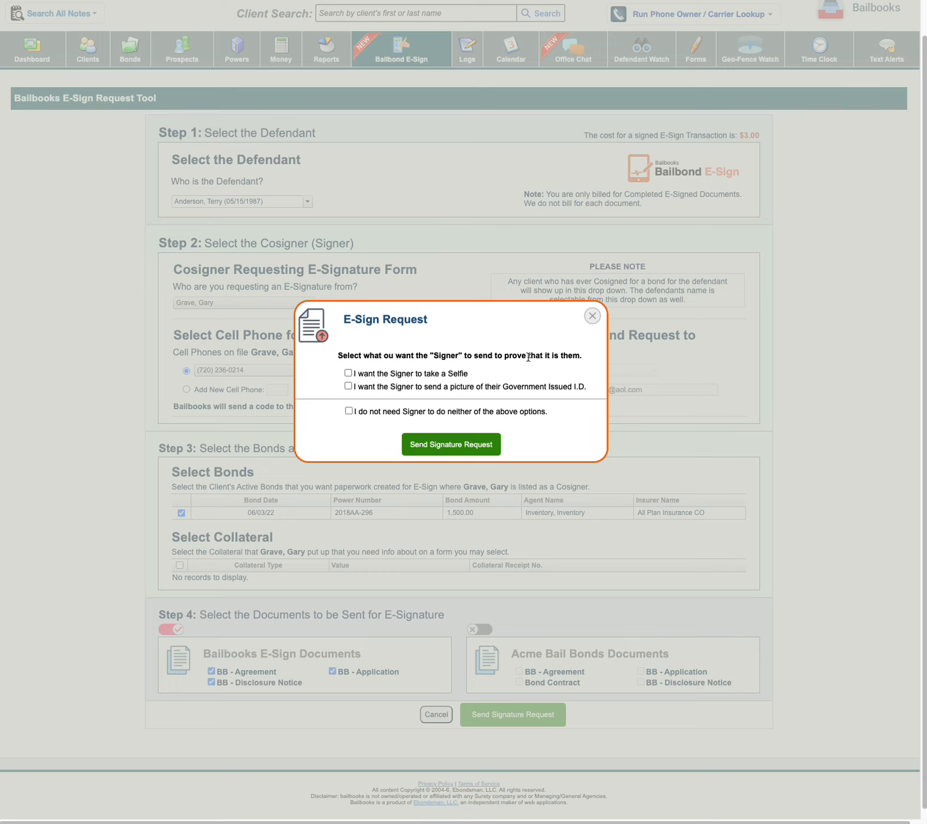
{"action": "left_click", "coordinate": [348, 373]}
{"action": "left_click", "coordinate": [348, 374]}
{"action": "left_click", "coordinate": [444, 445]}
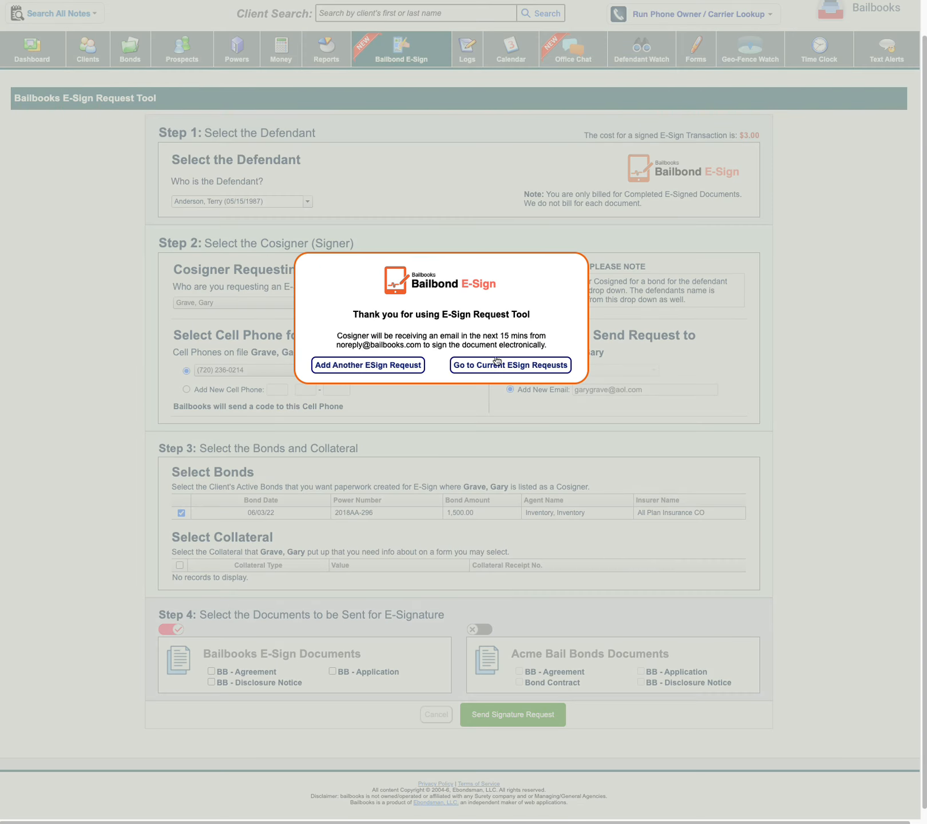
{"action": "left_click", "coordinate": [495, 364]}
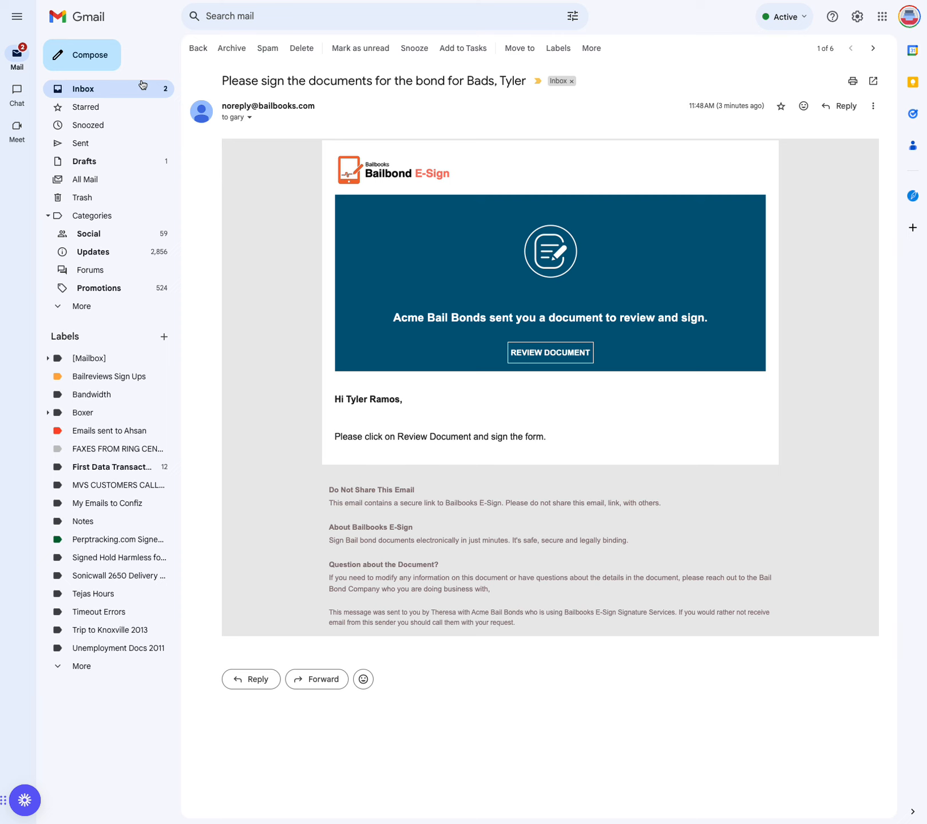
Switch to Gmail, open the noreply email asking to sign the bond documents, and start reviewing the document
{"action": "left_click", "coordinate": [142, 85]}
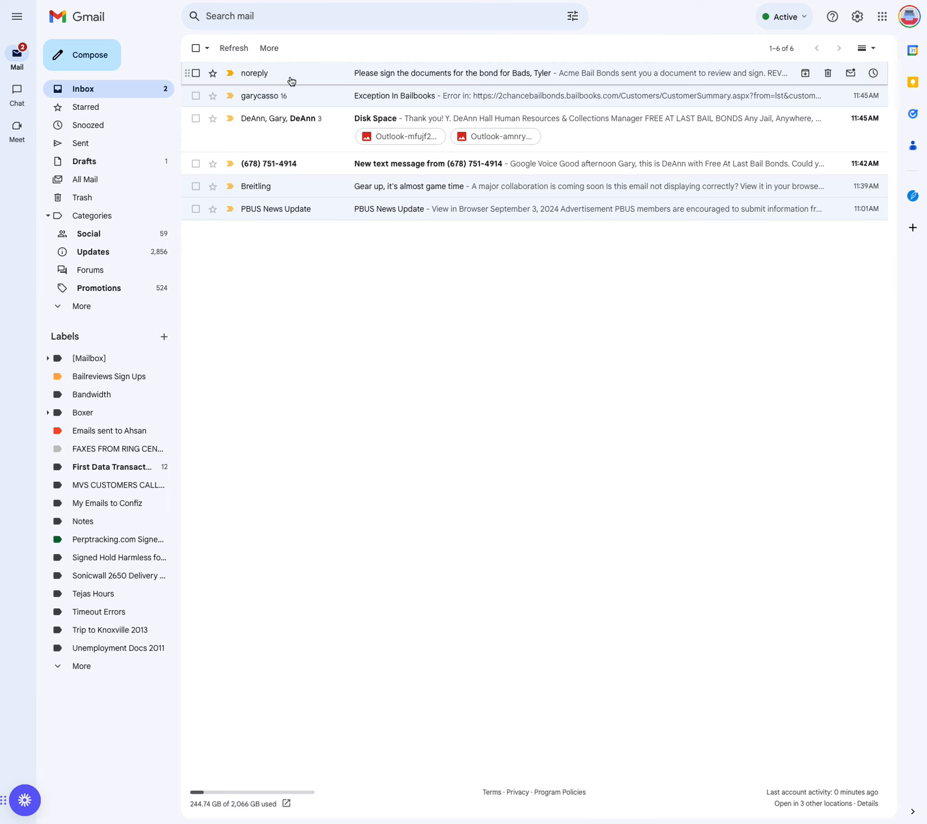
{"action": "left_click", "coordinate": [334, 74]}
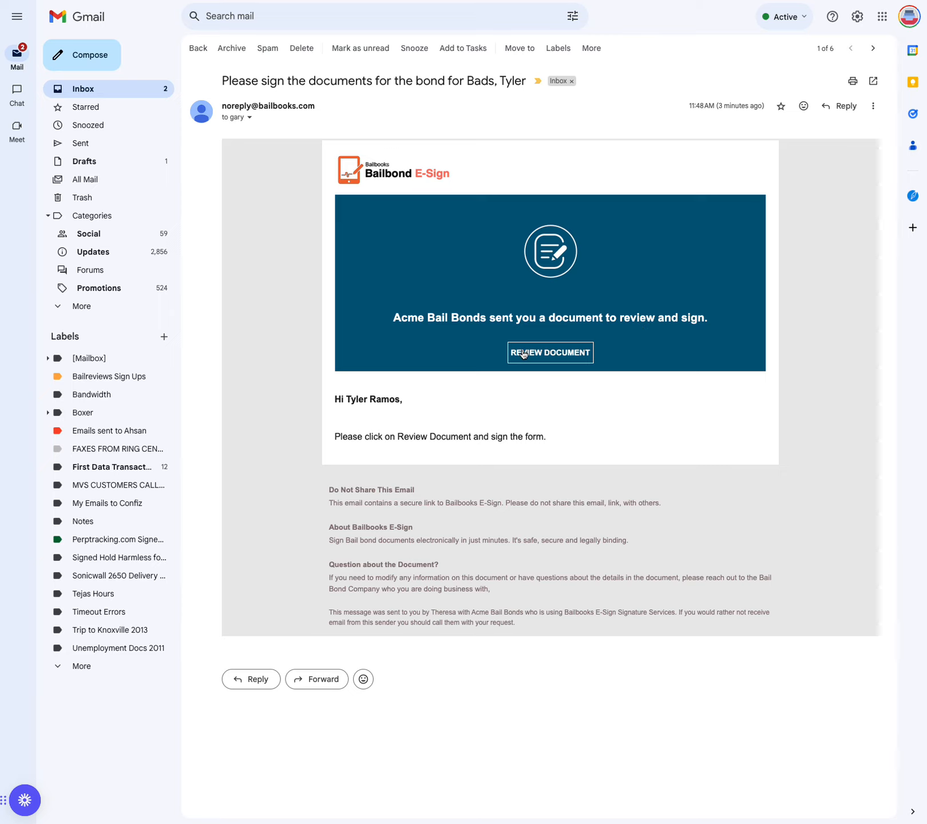
{"action": "left_click", "coordinate": [550, 358]}
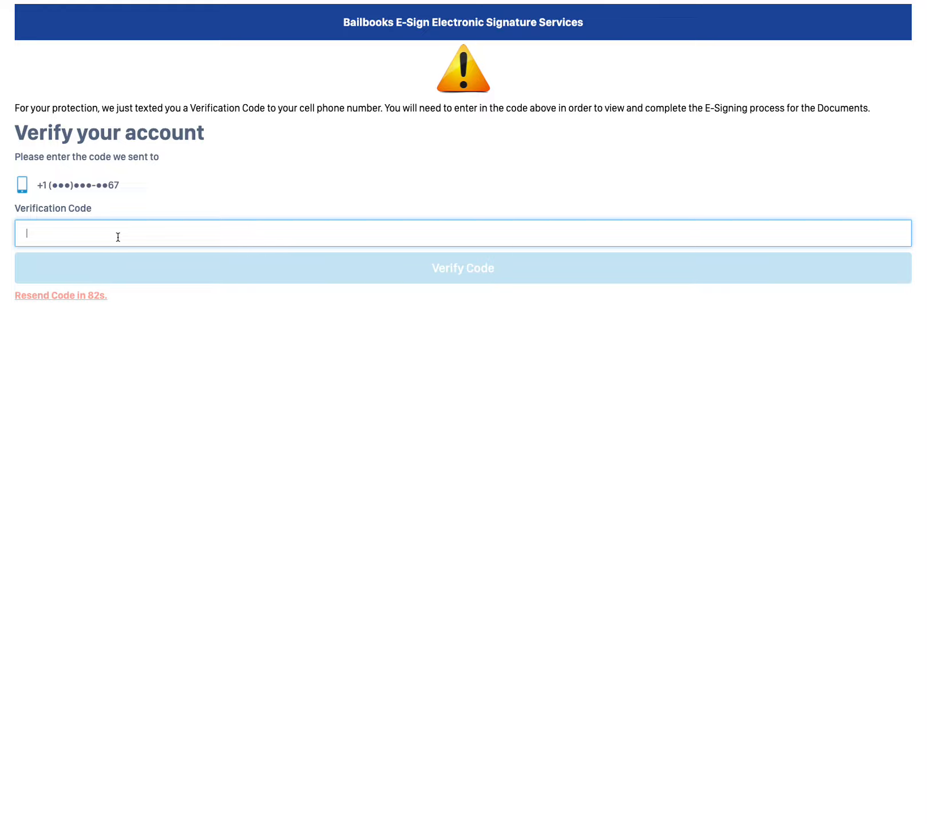
Enter the texted verification code and verify the signer's account
{"action": "left_click", "coordinate": [198, 274]}
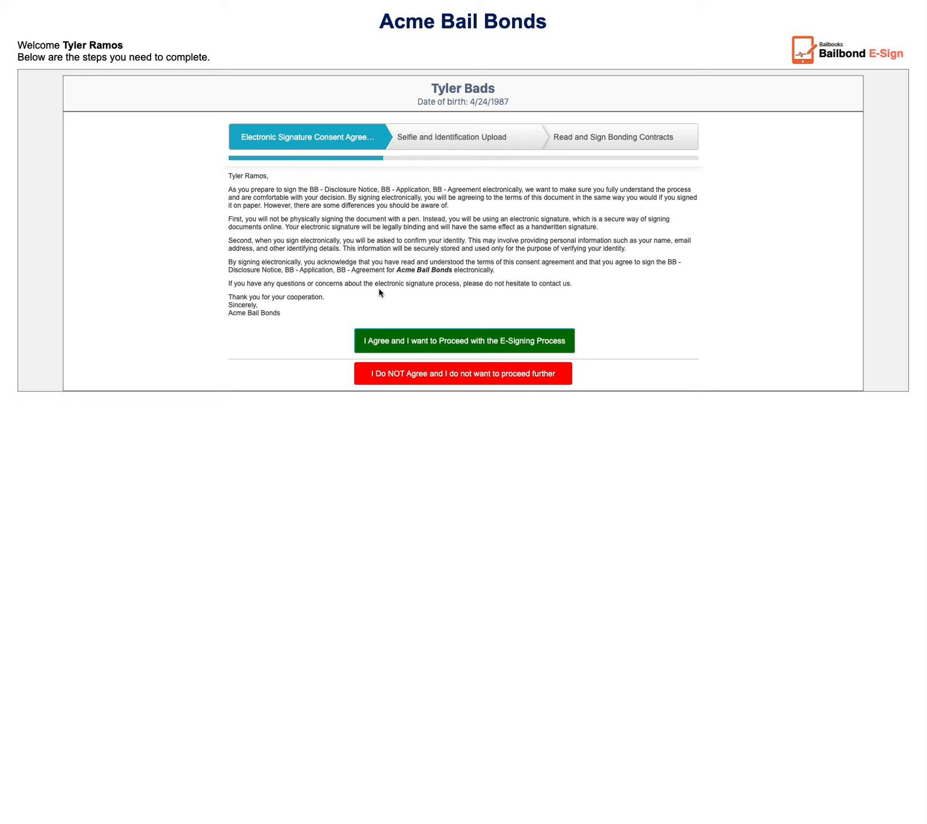
Read the identity confirmation paragraph of the consent agreement and agree to proceed with the E-Signing process
{"action": "left_click_drag", "start_coordinate": [229, 241], "coordinate": [349, 264]}
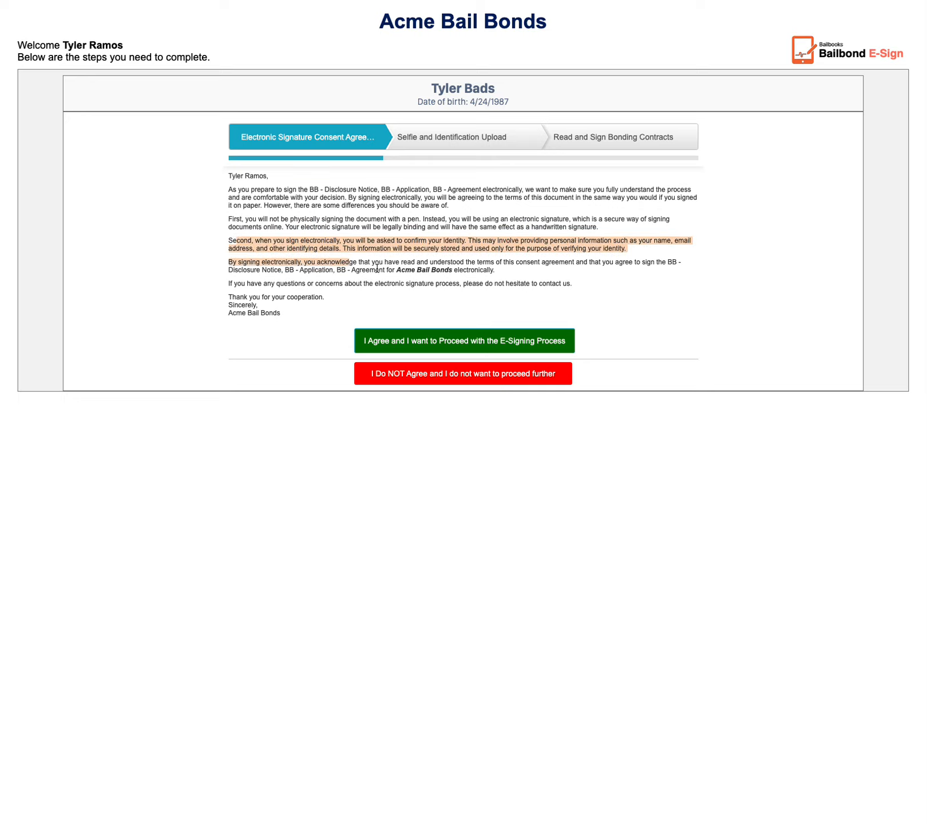
{"action": "left_click", "coordinate": [376, 265]}
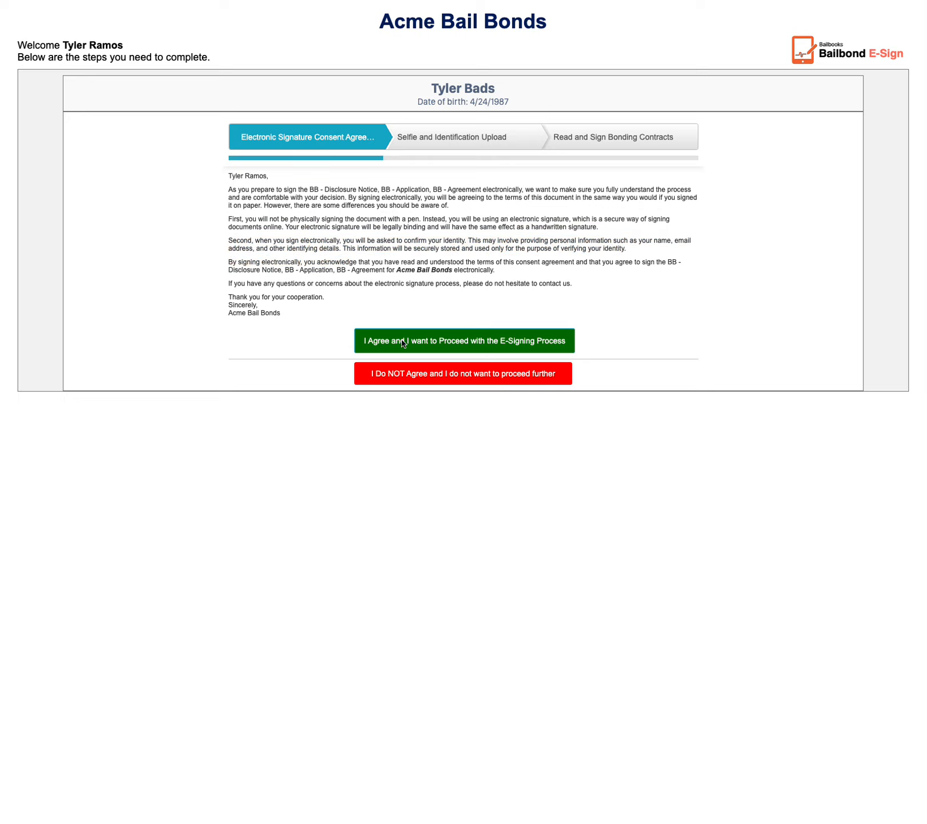
{"action": "left_click", "coordinate": [403, 342]}
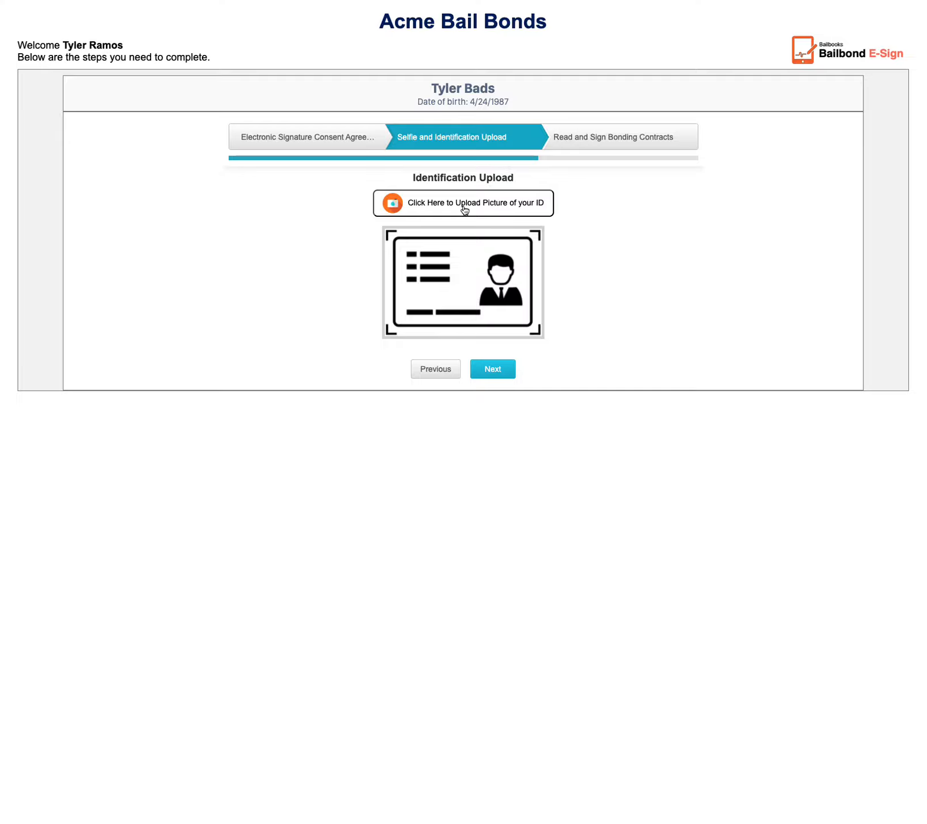
Try to upload the blog-legality-ipad .webp image from the iMac desktop folder as the ID picture and continue
{"action": "left_click", "coordinate": [464, 210]}
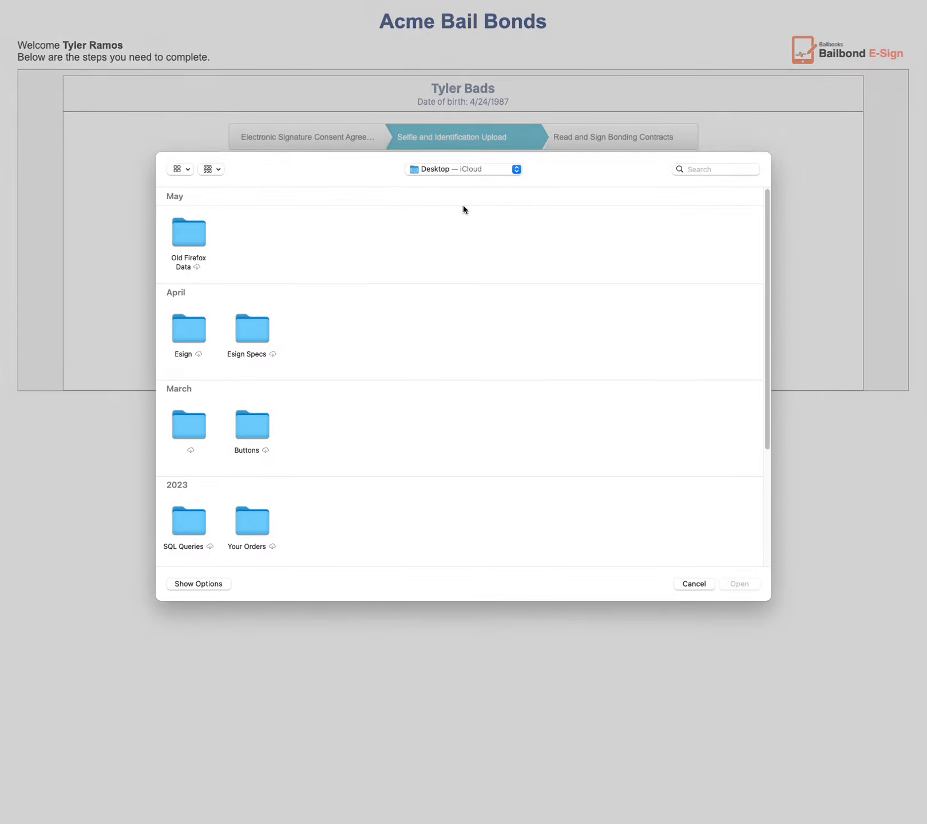
{"action": "scroll", "coordinate": [235, 476], "scroll_direction": "down", "scroll_amount": 5}
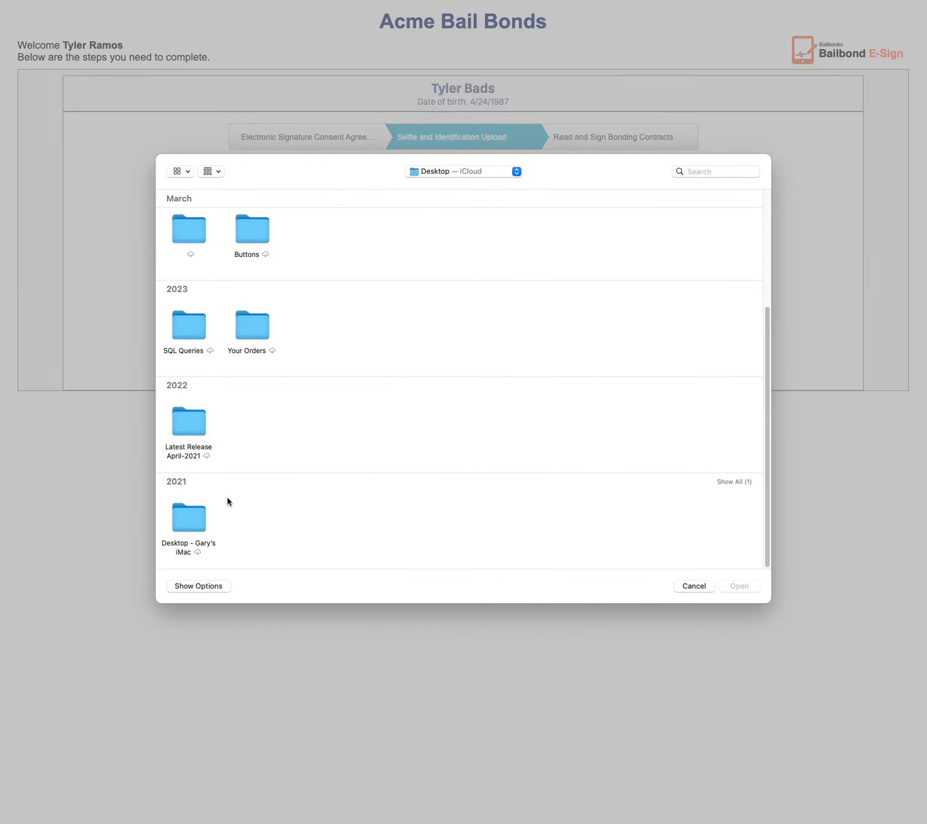
{"action": "double_click", "coordinate": [177, 523]}
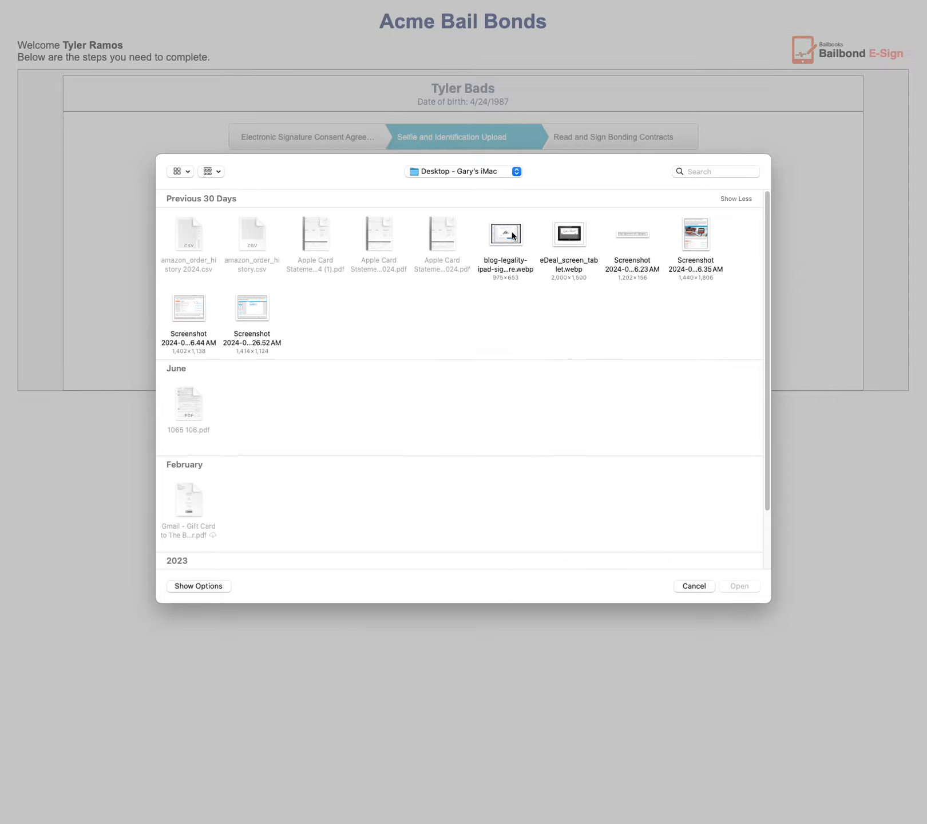
{"action": "left_click", "coordinate": [497, 239]}
{"action": "left_click", "coordinate": [735, 585]}
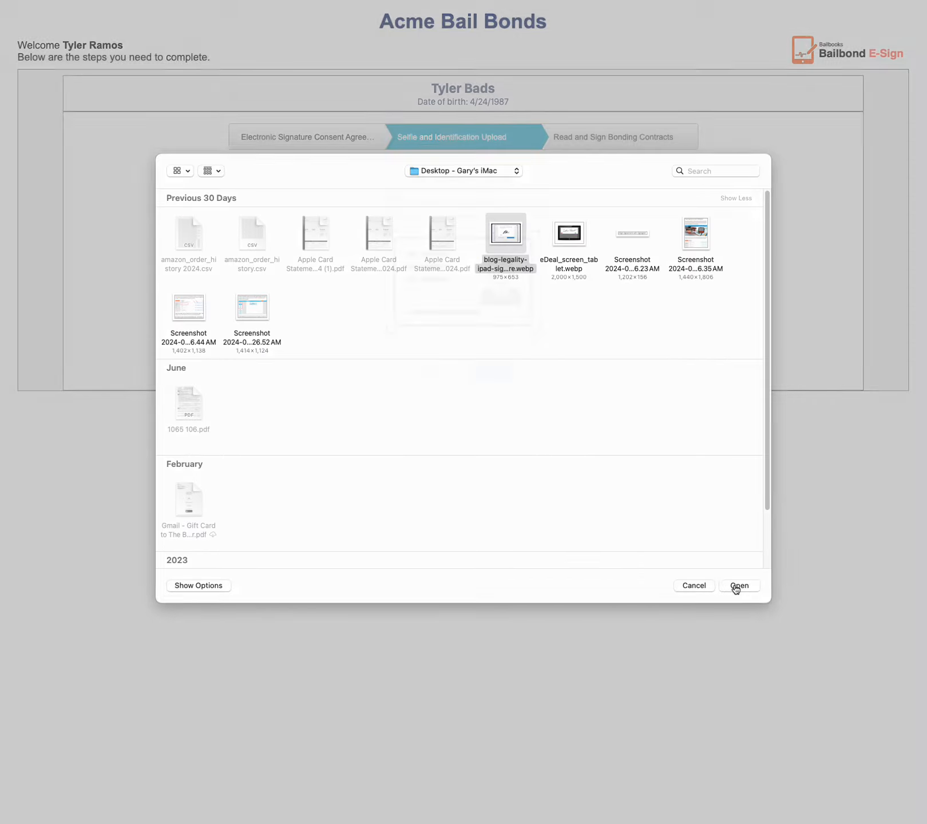
{"action": "left_click", "coordinate": [560, 29]}
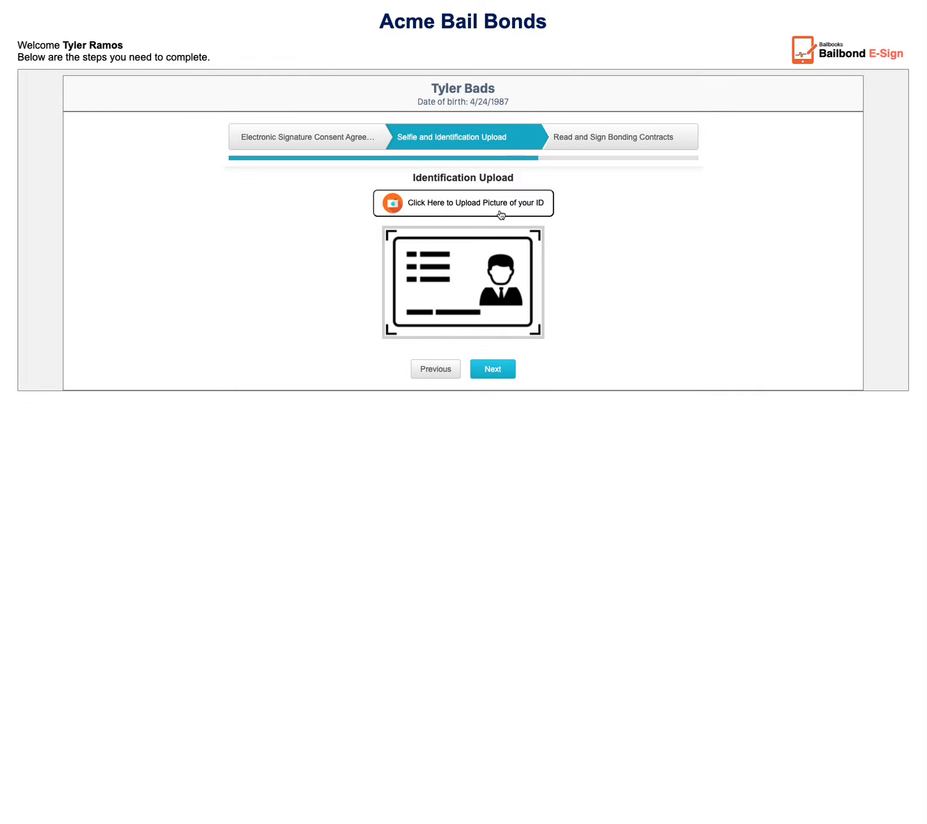
{"action": "left_click", "coordinate": [487, 370]}
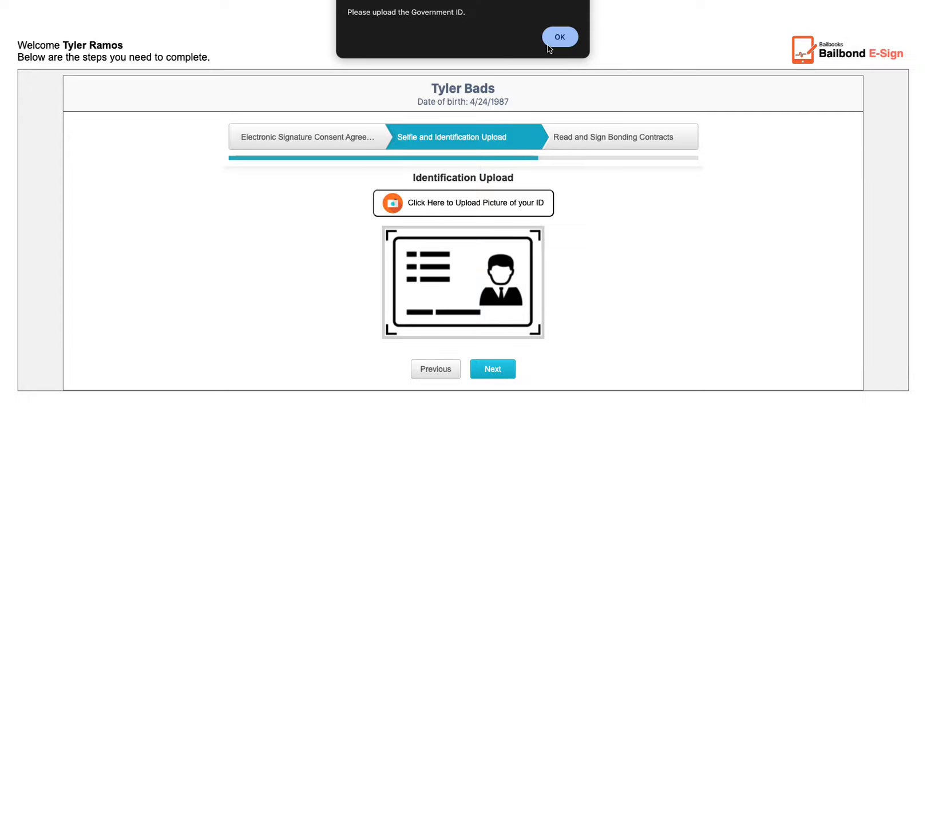
{"action": "left_click", "coordinate": [559, 38]}
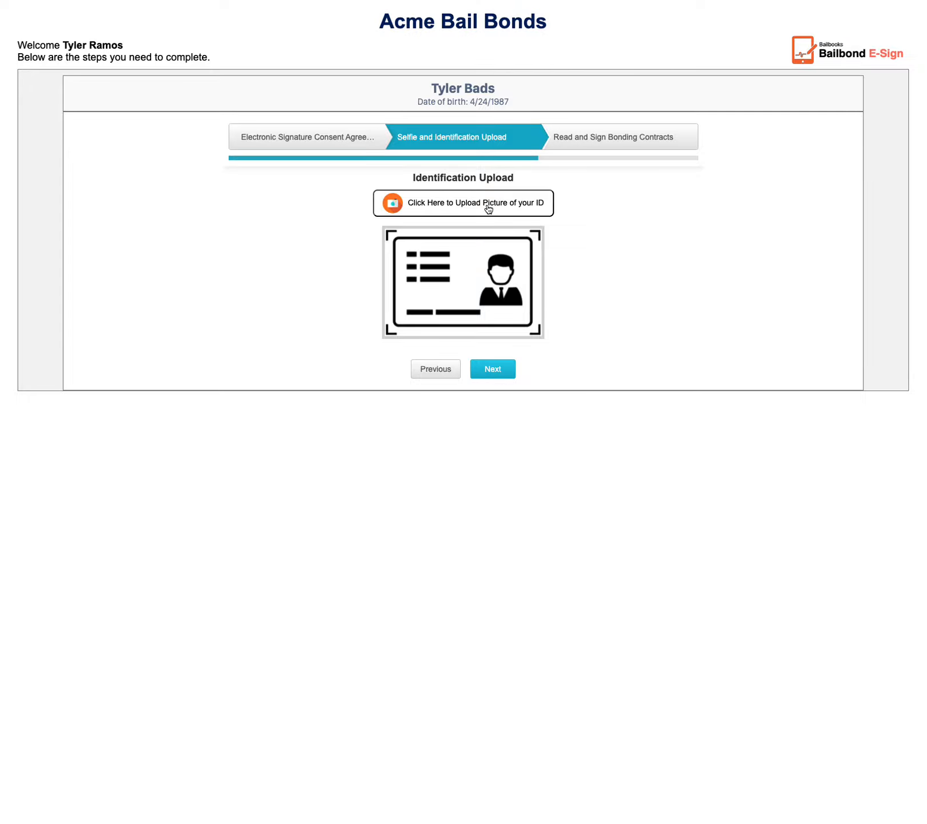
Upload the 1,440×1,806 screenshot from the desktop folder as the ID picture and continue to the bonding contracts
{"action": "left_click", "coordinate": [488, 209]}
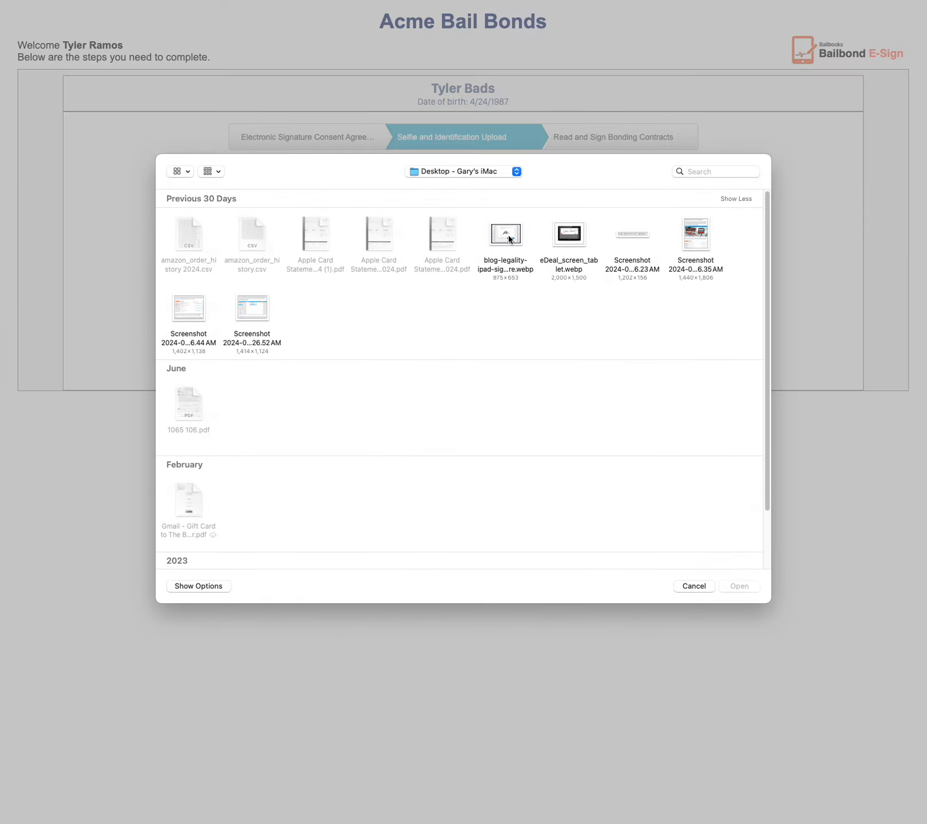
{"action": "left_click", "coordinate": [693, 248]}
{"action": "left_click", "coordinate": [736, 587]}
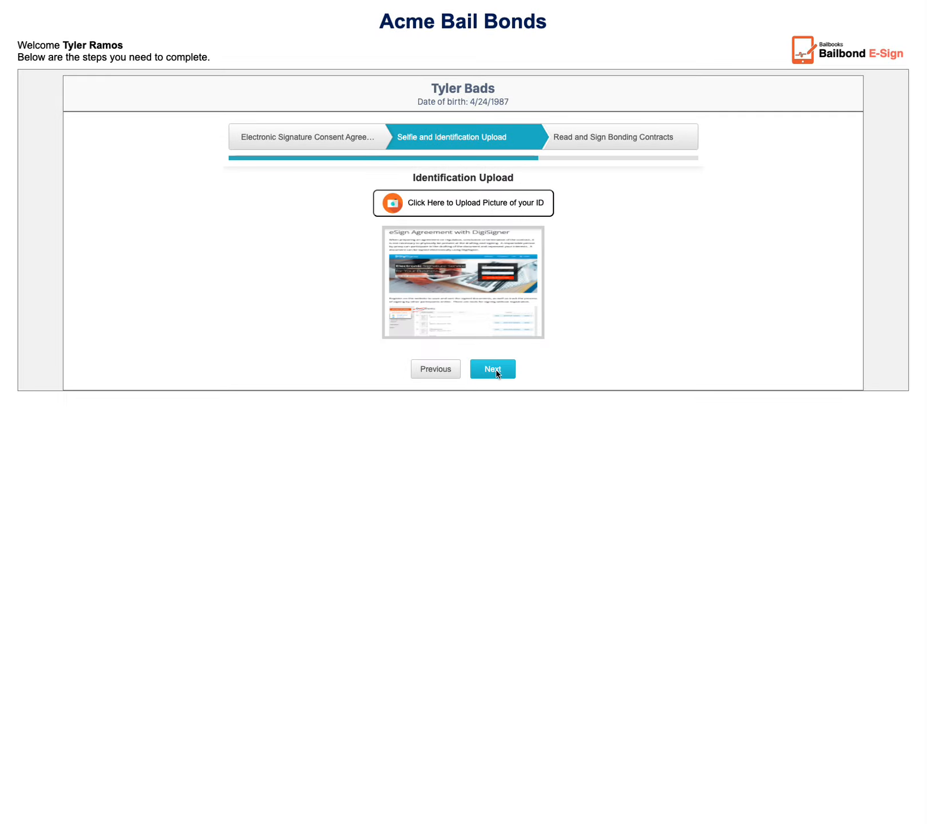
{"action": "left_click", "coordinate": [495, 371]}
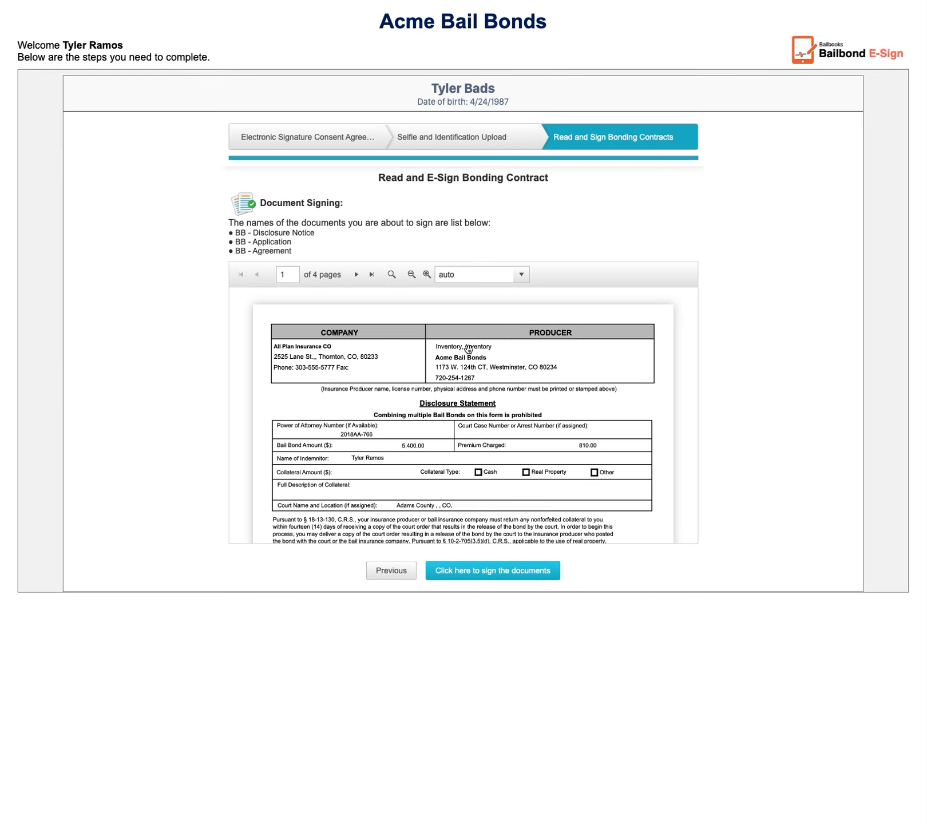
Review the disclosure notice, application and agreement at 150% zoom, through to the indemnitor signature field on page 4
{"action": "left_click", "coordinate": [522, 275]}
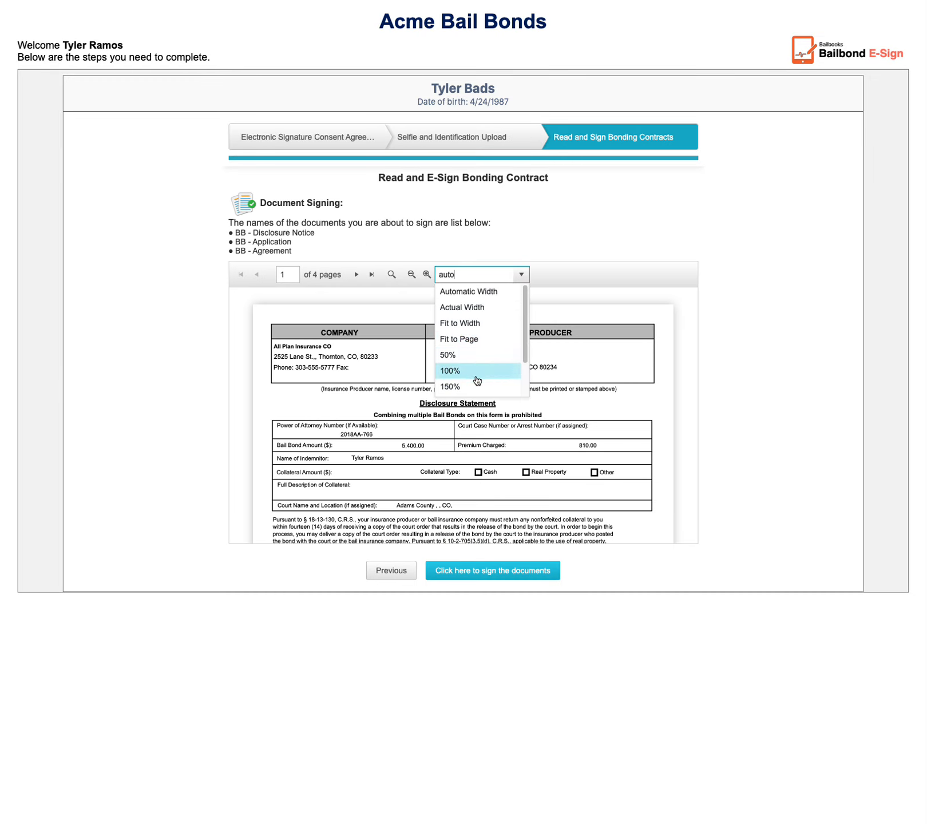
{"action": "left_click", "coordinate": [475, 382]}
{"action": "scroll", "coordinate": [474, 383], "scroll_direction": "down", "scroll_amount": 15}
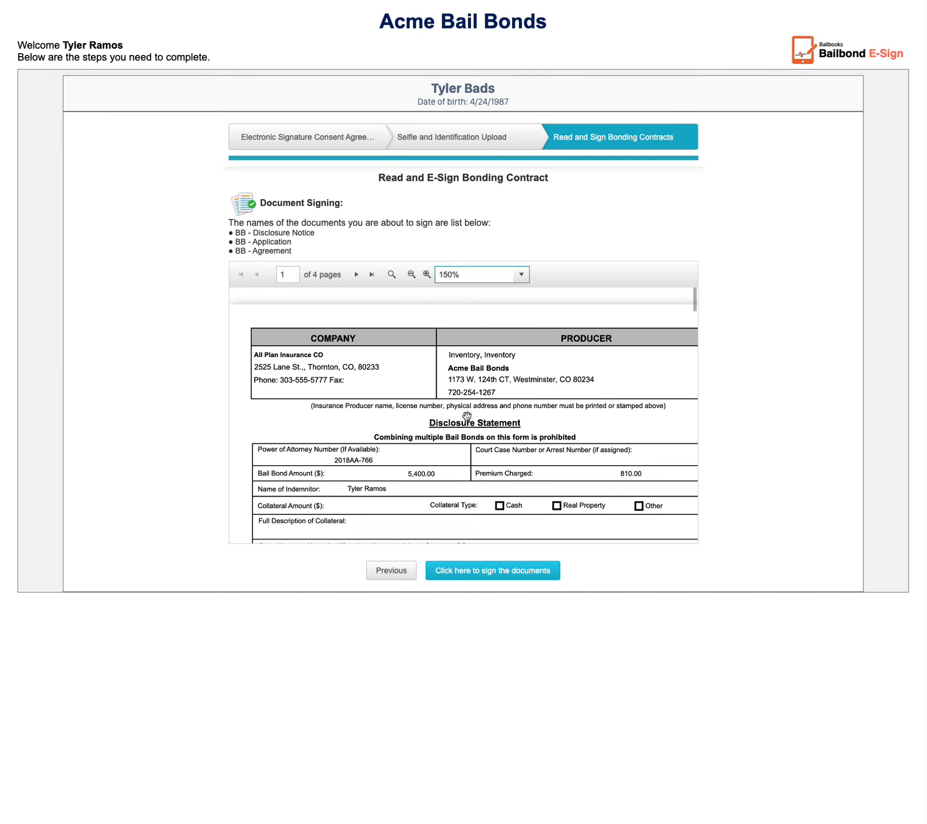
{"action": "scroll", "coordinate": [461, 445], "scroll_direction": "down", "scroll_amount": 10}
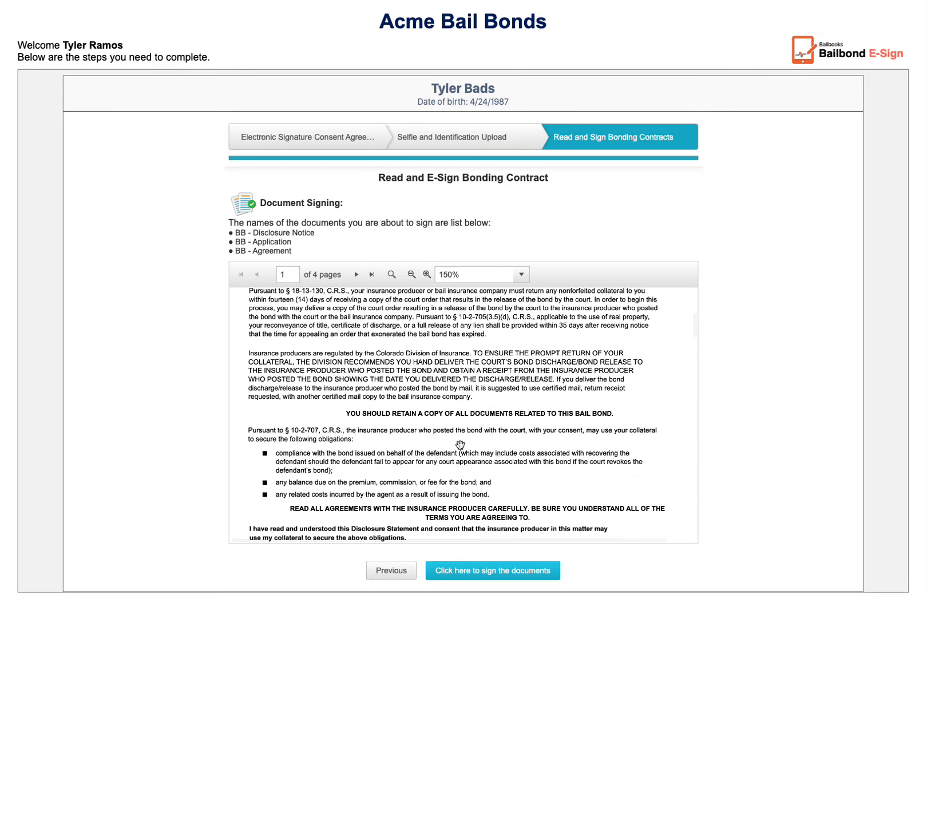
{"action": "scroll", "coordinate": [312, 431], "scroll_direction": "down", "scroll_amount": 10}
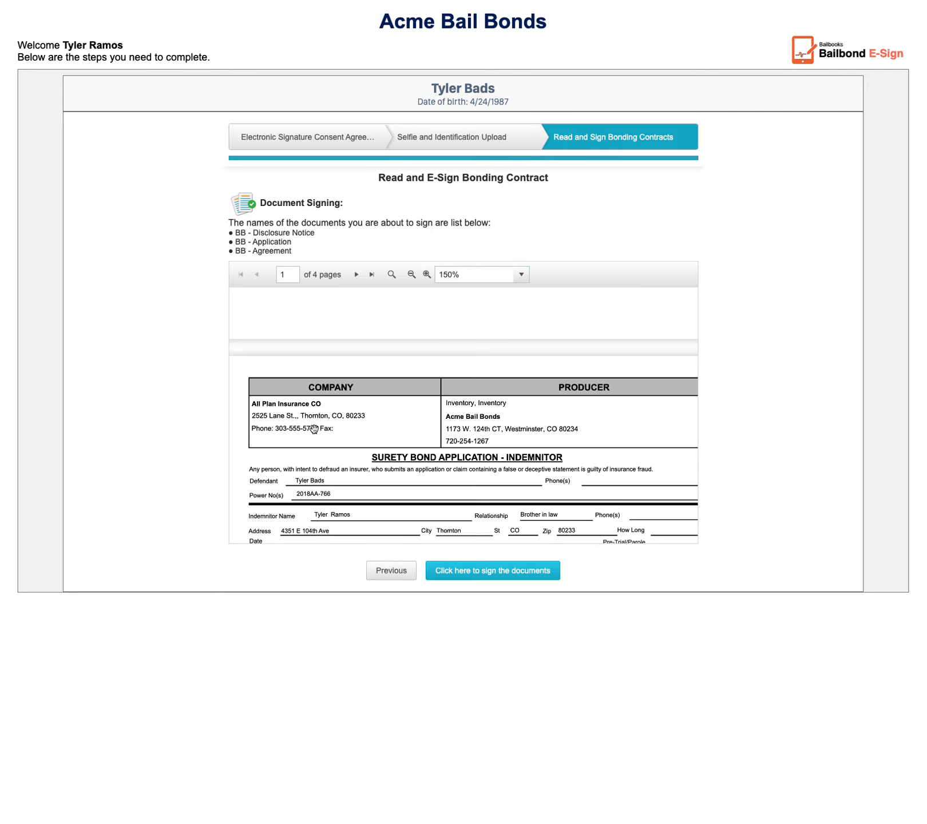
{"action": "scroll", "coordinate": [343, 406], "scroll_direction": "down", "scroll_amount": 12}
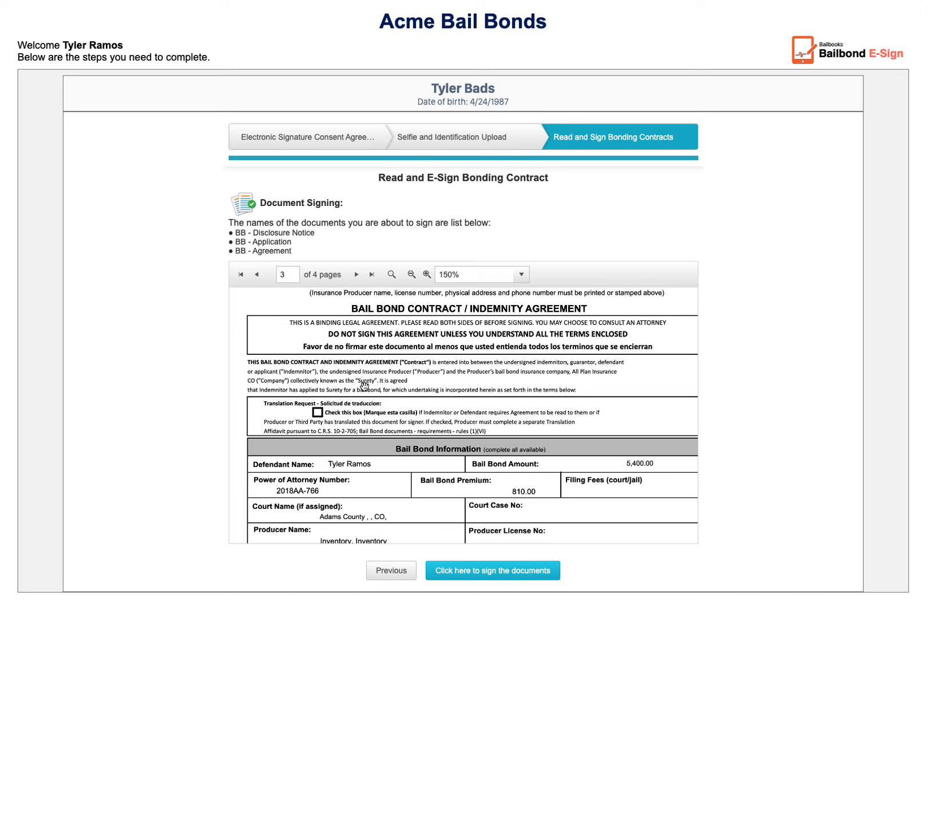
{"action": "scroll", "coordinate": [364, 386], "scroll_direction": "up", "scroll_amount": 2}
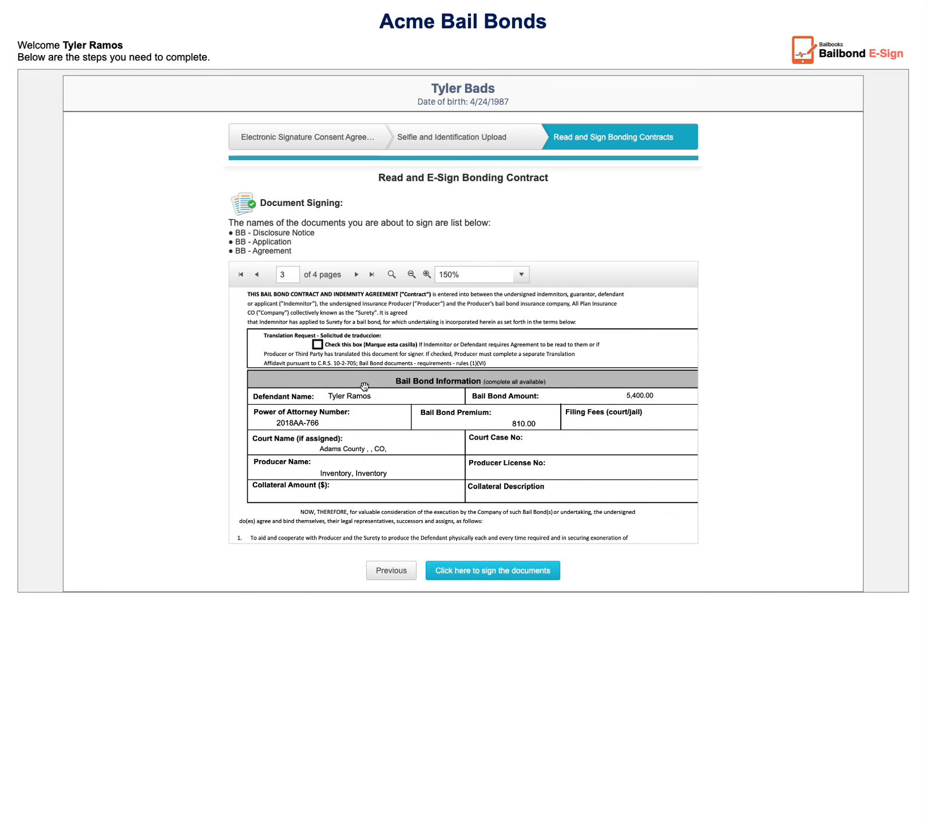
{"action": "scroll", "coordinate": [364, 386], "scroll_direction": "down", "scroll_amount": 5}
{"action": "scroll", "coordinate": [364, 385], "scroll_direction": "down", "scroll_amount": 15}
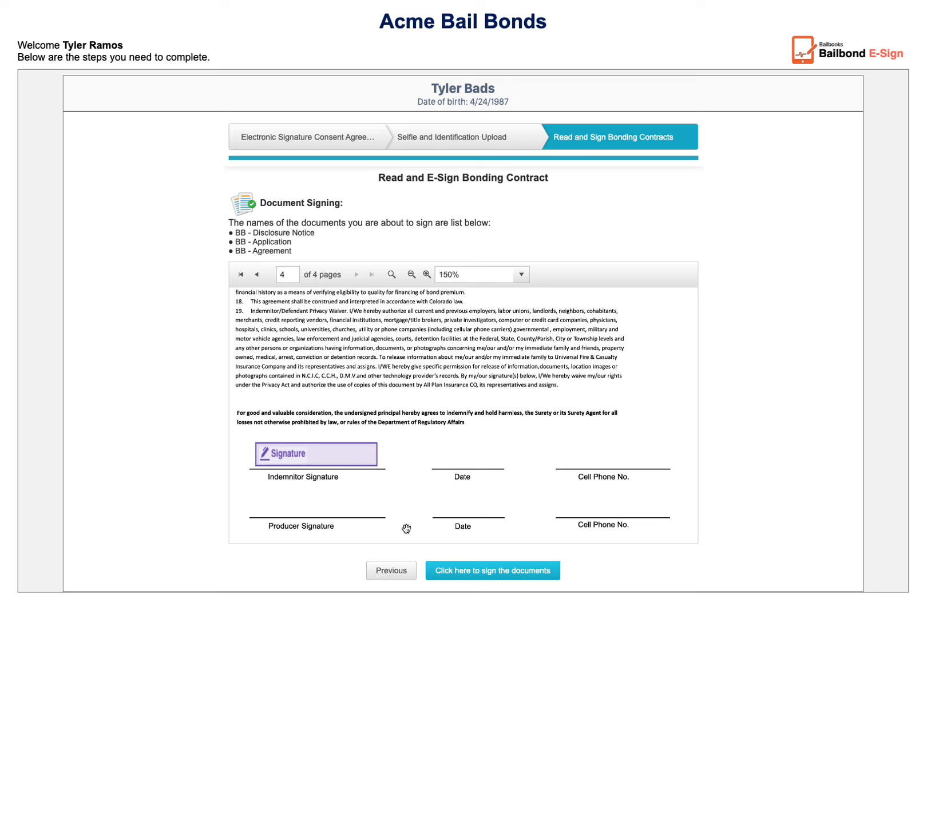
Sign the bonding documents with a freehand signature and accept its placement on all signature fields
{"action": "left_click", "coordinate": [465, 572]}
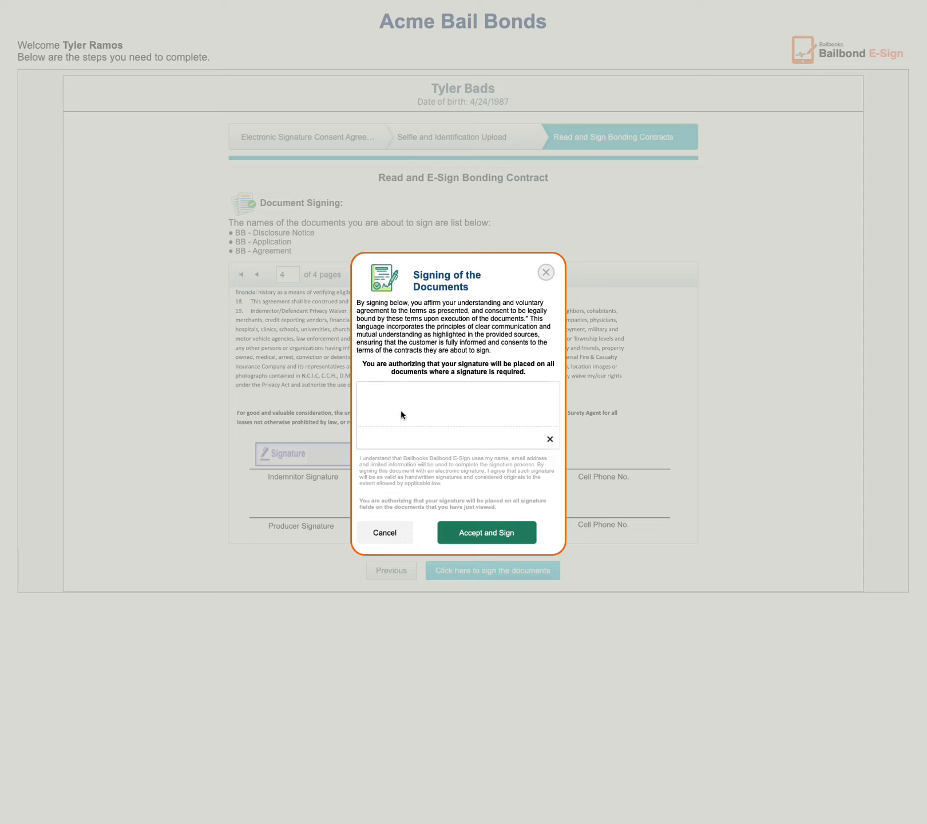
{"action": "mouse_move", "coordinate": [395, 401]}
{"action": "left_mouse_down"}
{"action": "mouse_move", "coordinate": [426, 400]}
{"action": "mouse_move", "coordinate": [409, 436]}
{"action": "mouse_move", "coordinate": [498, 412]}
{"action": "left_mouse_up"}
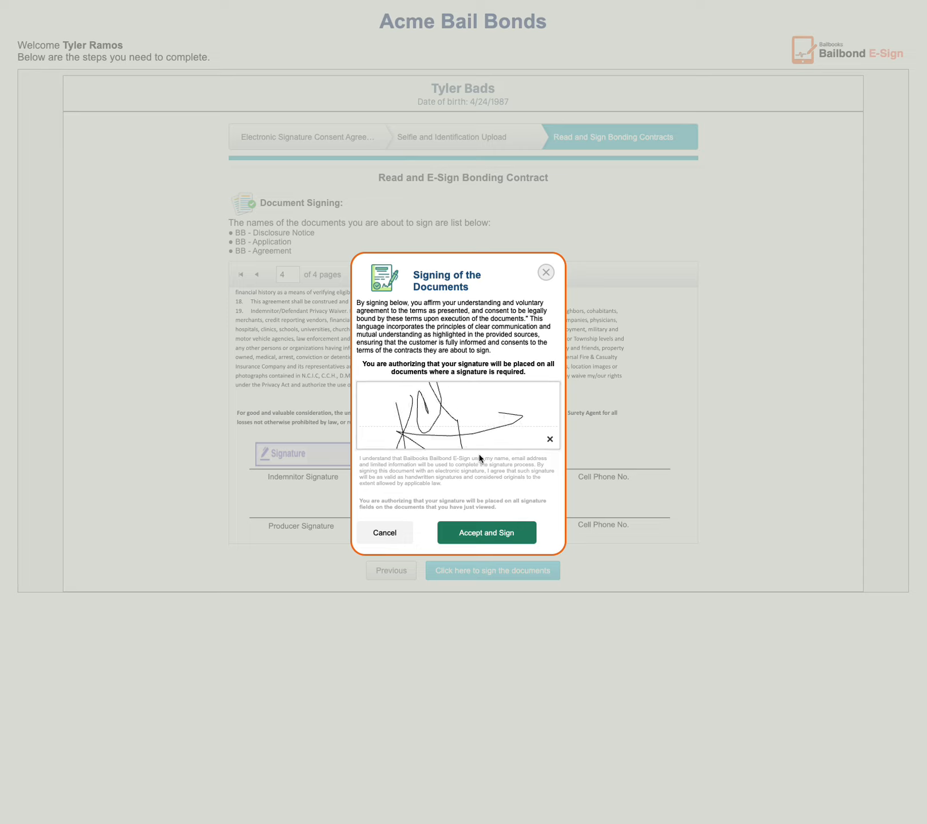
{"action": "left_click", "coordinate": [485, 534]}
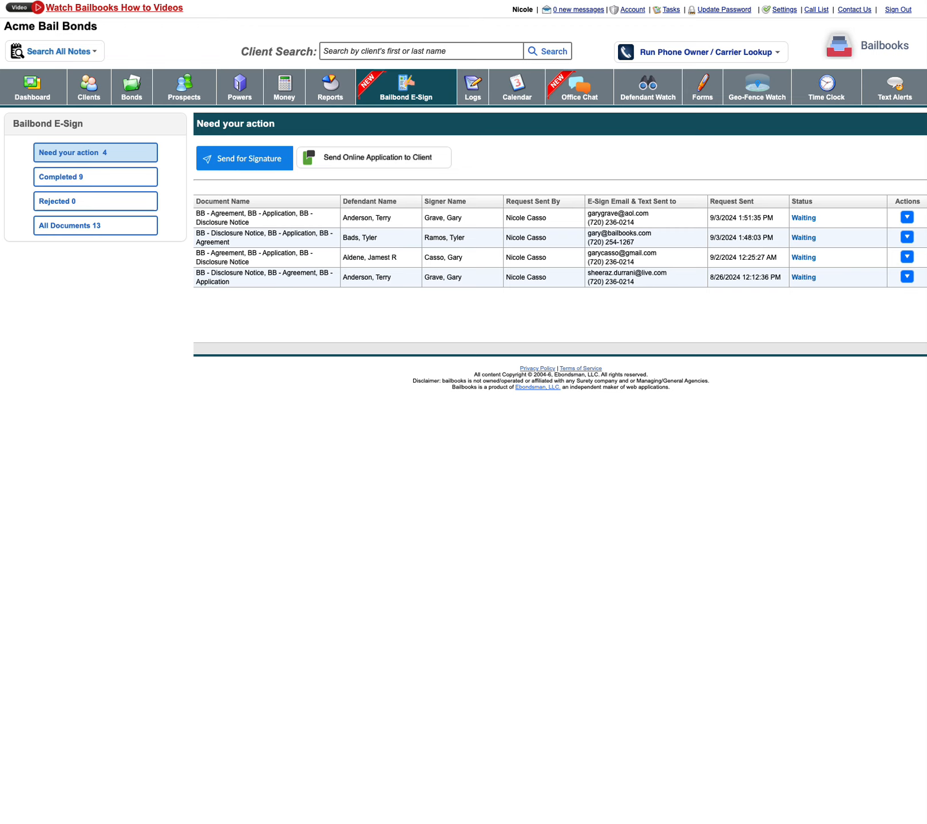
Open the verification of the newest completed E-Sign request and examine its document reference and the signer's audit trail details
{"action": "left_click", "coordinate": [70, 175]}
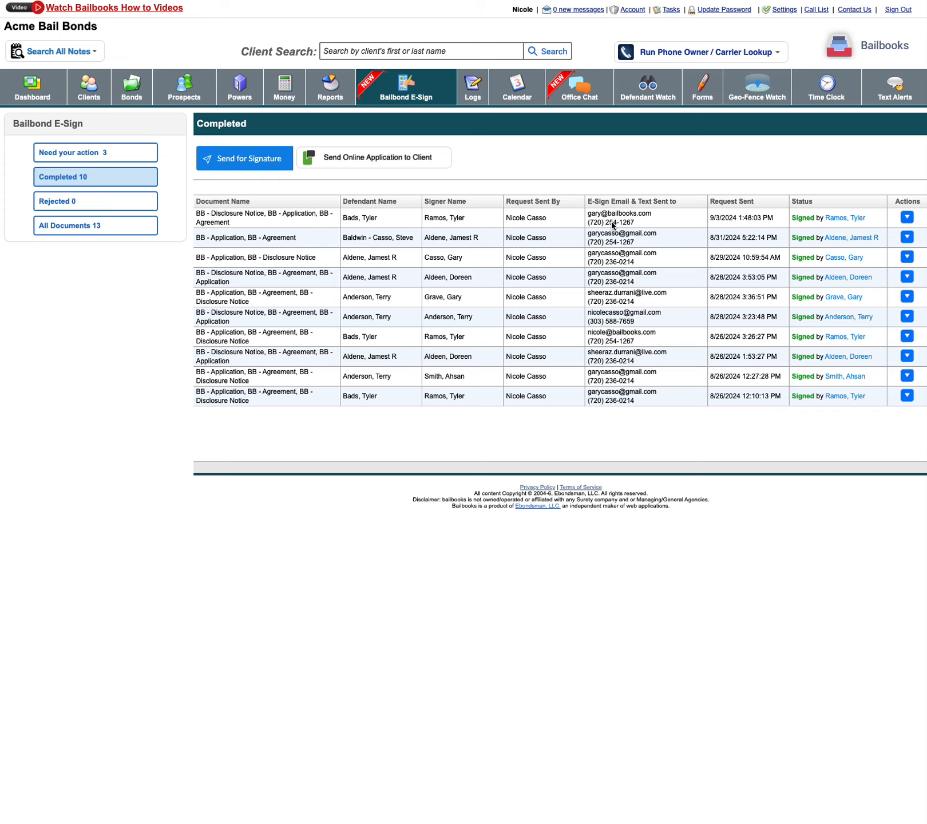
{"action": "left_click", "coordinate": [907, 219]}
{"action": "left_click", "coordinate": [794, 226]}
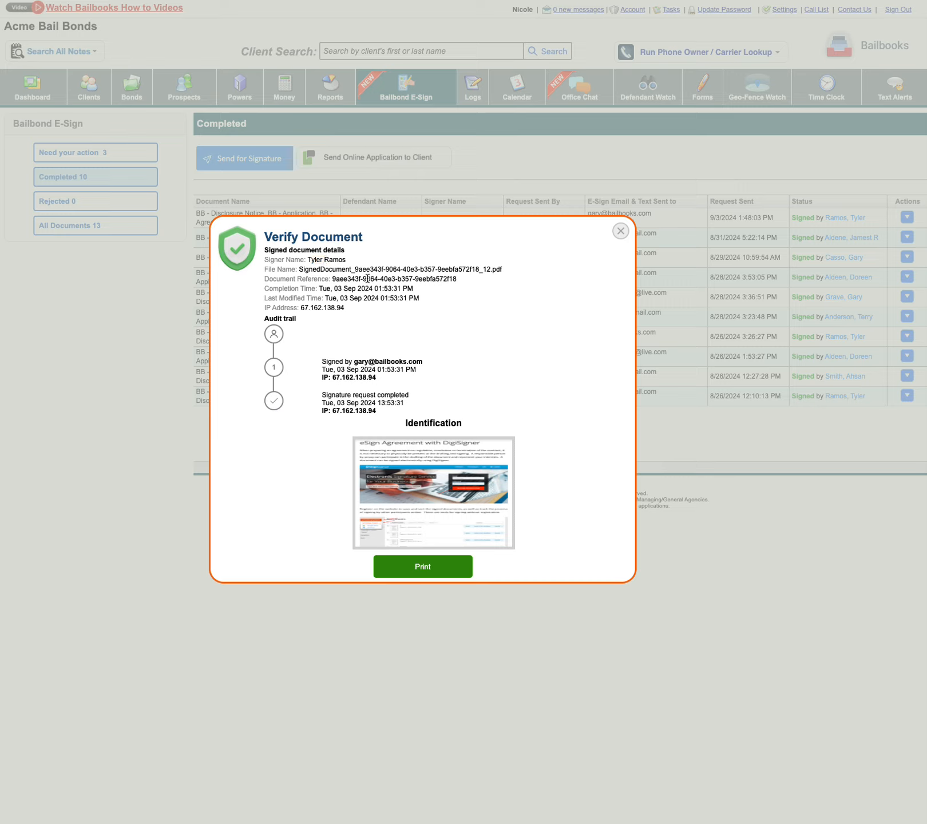
{"action": "left_click_drag", "start_coordinate": [337, 279], "coordinate": [424, 279]}
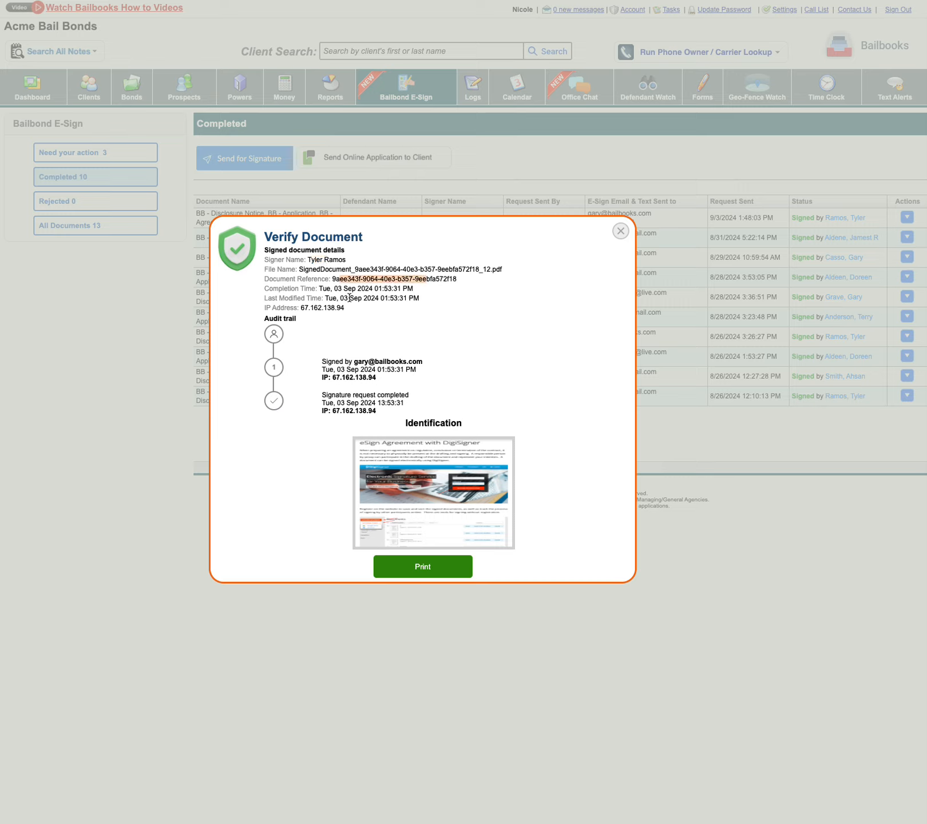
{"action": "left_click_drag", "start_coordinate": [338, 362], "coordinate": [396, 378]}
{"action": "left_click", "coordinate": [395, 378]}
{"action": "left_click_drag", "start_coordinate": [332, 378], "coordinate": [348, 376]}
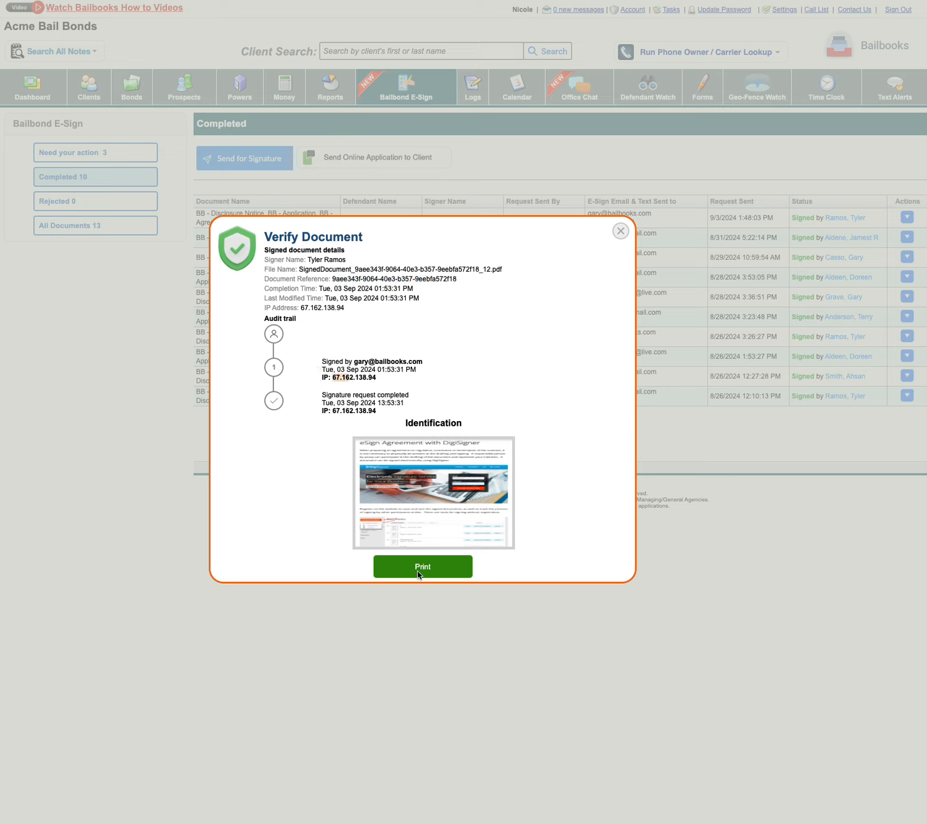
{"action": "left_click", "coordinate": [621, 231]}
Start downloading the signed document of the newest completed request, but cancel saving the file
{"action": "left_click", "coordinate": [907, 217]}
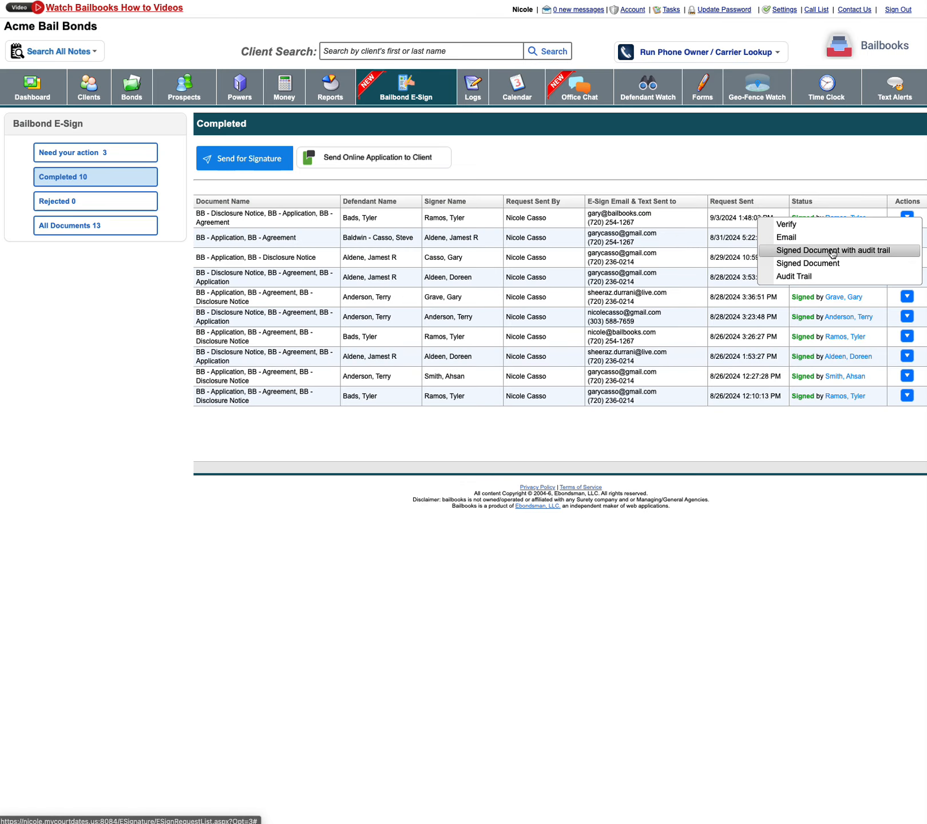
{"action": "left_click", "coordinate": [816, 264]}
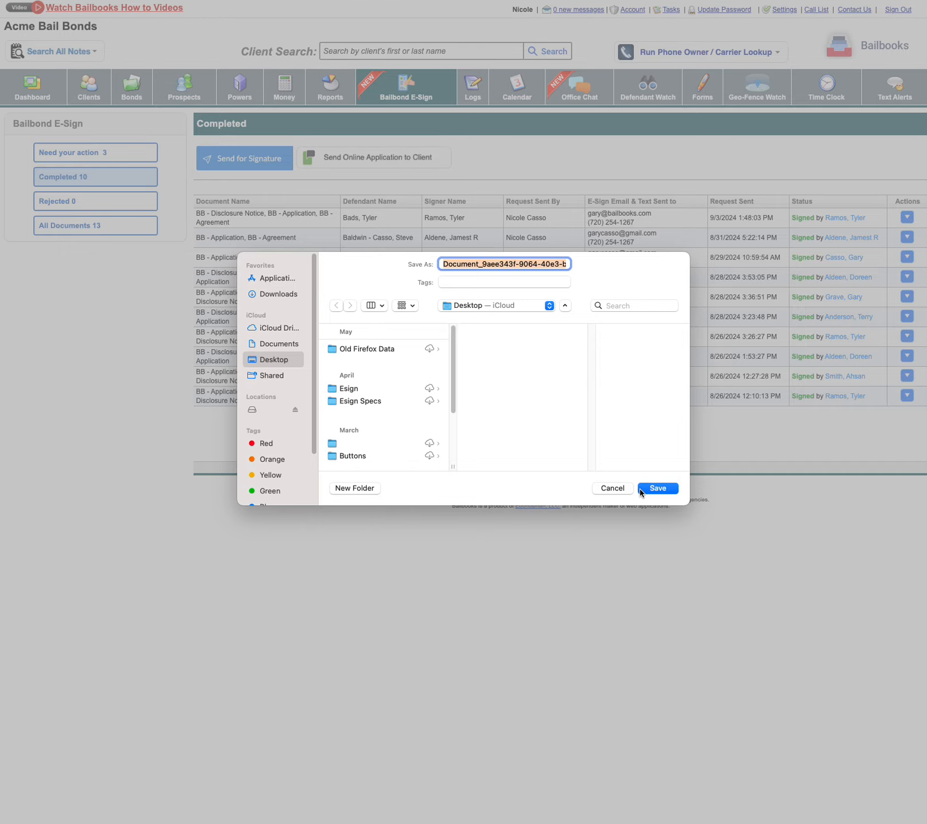
{"action": "left_click", "coordinate": [619, 492]}
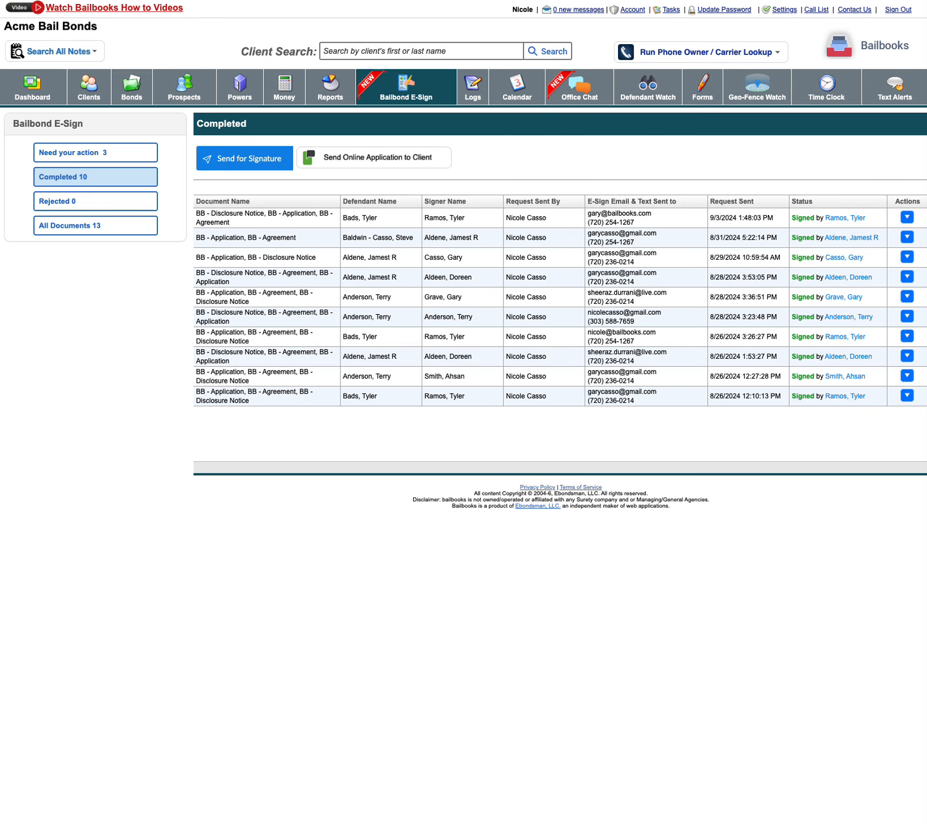